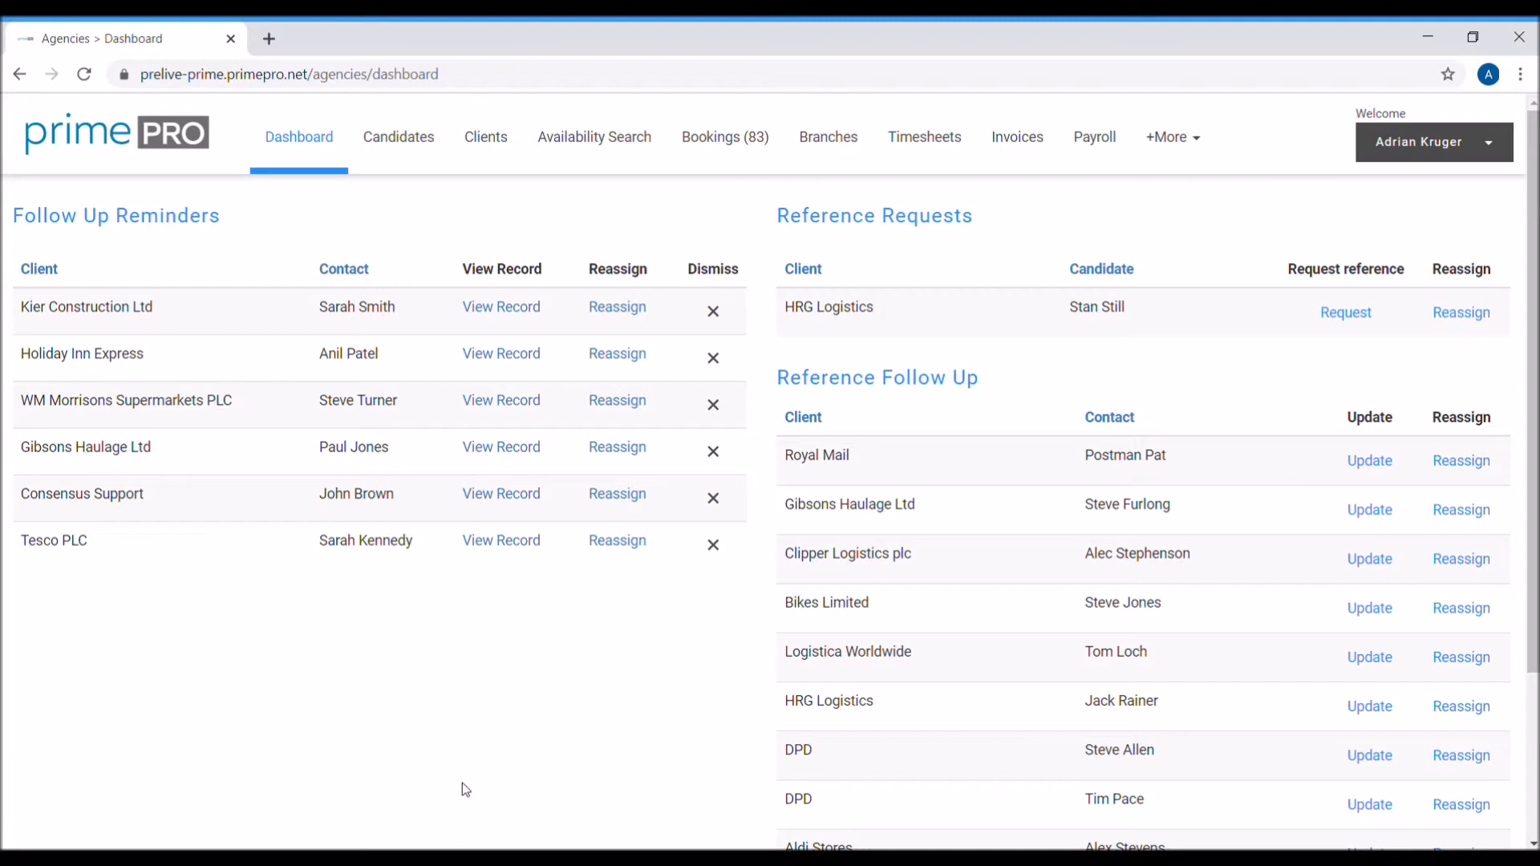
- Open the England Bank Holidays calendar in the agency's bank holiday settings and review its listed dates
click(1193, 137)
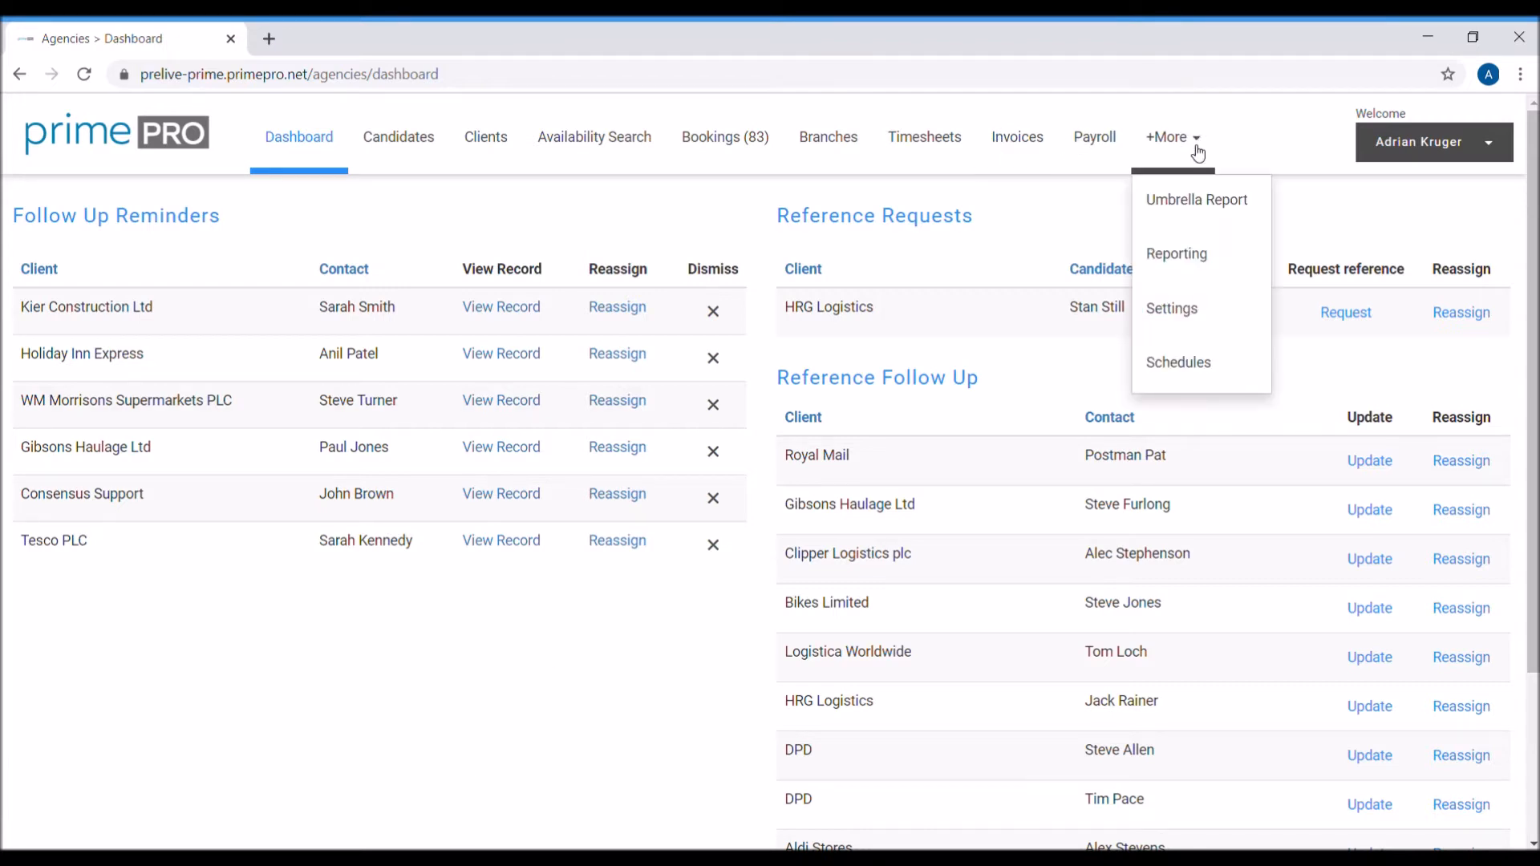
click(1186, 310)
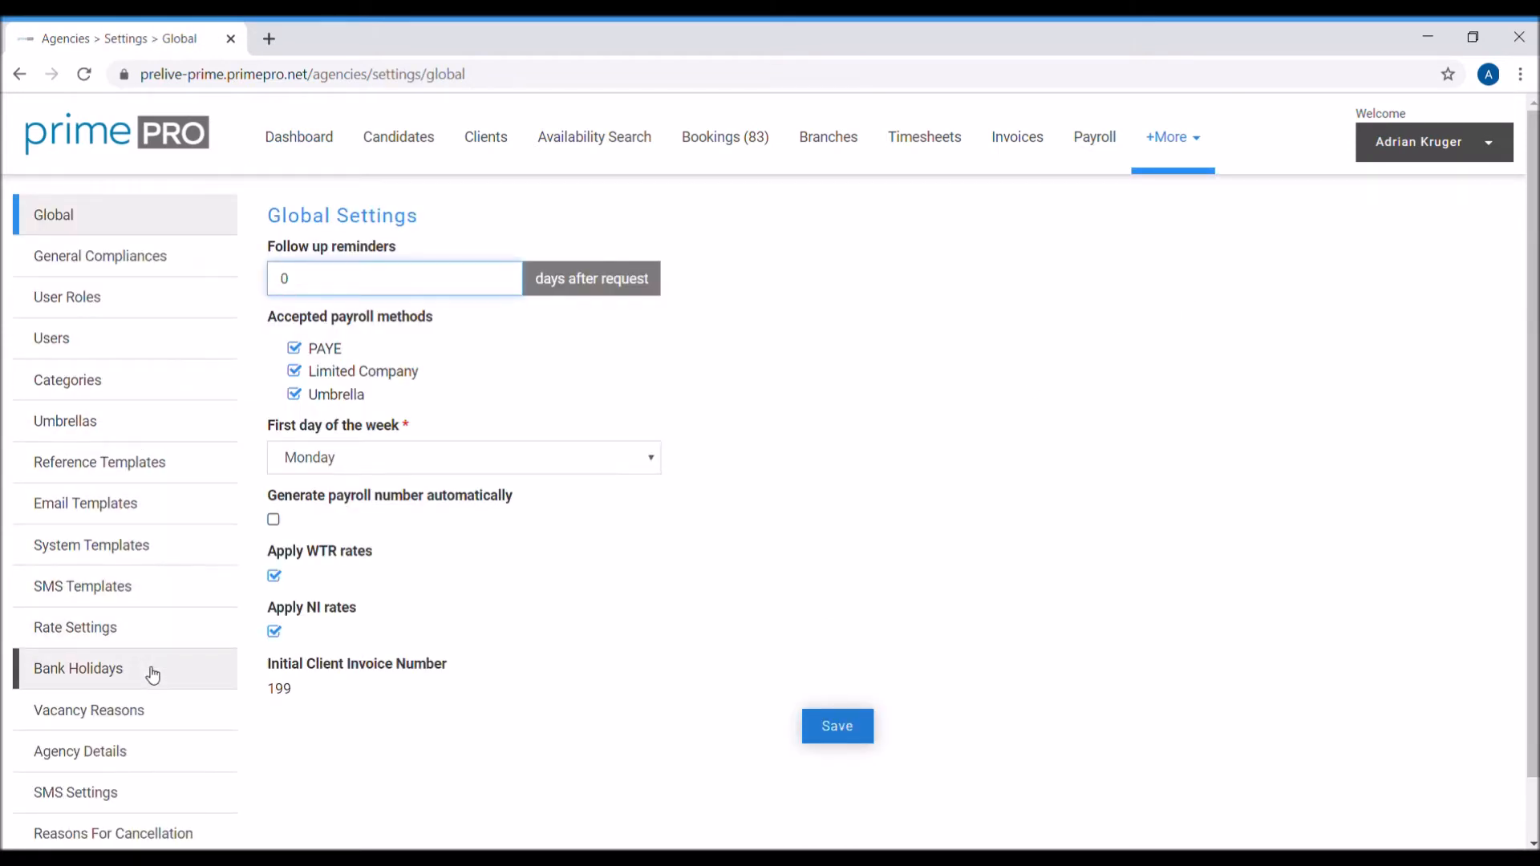
click(153, 675)
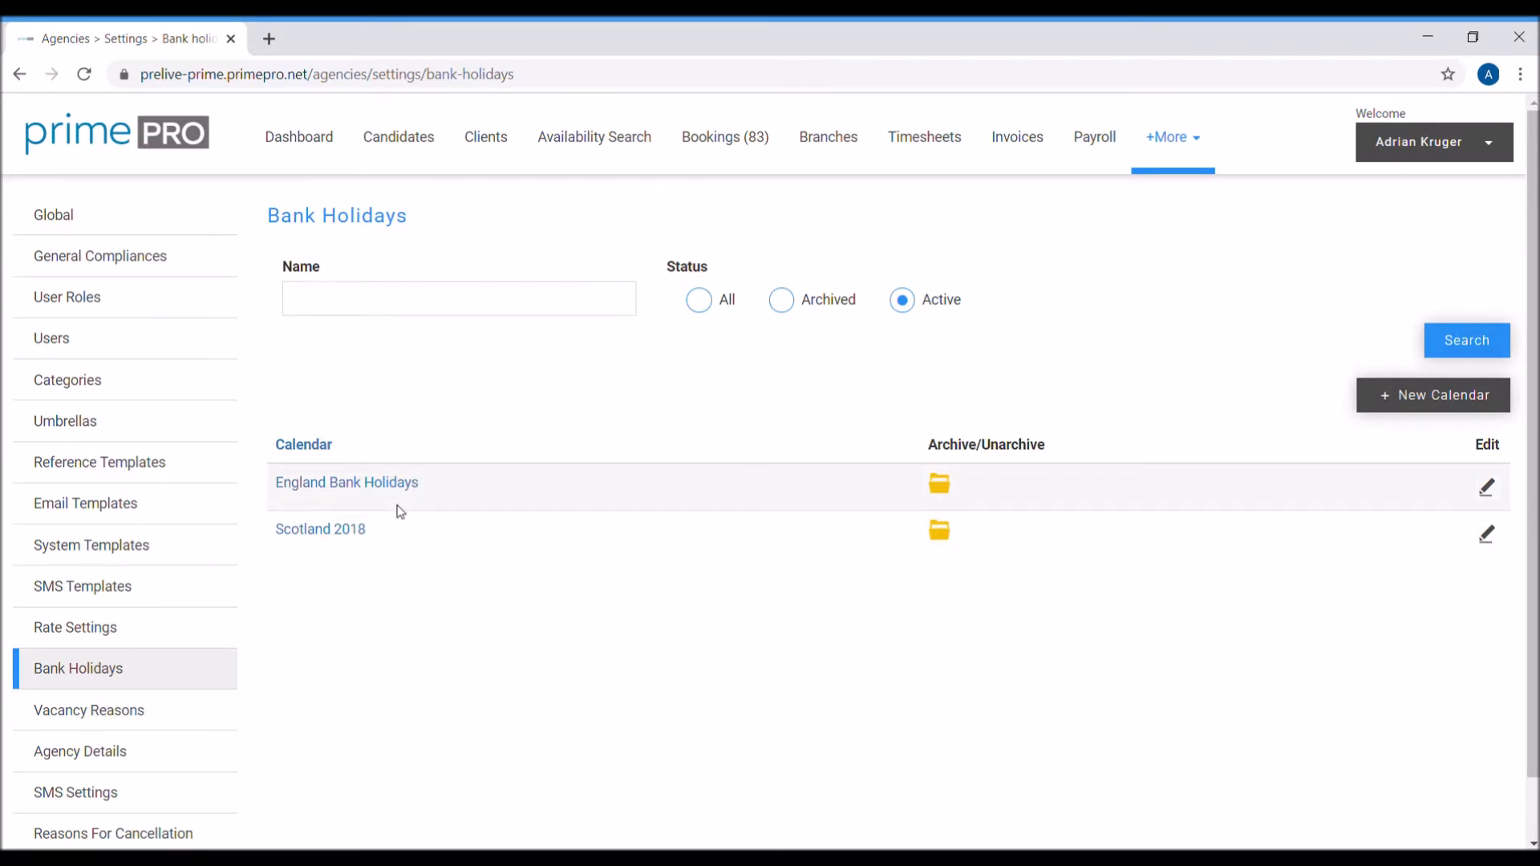
click(1375, 401)
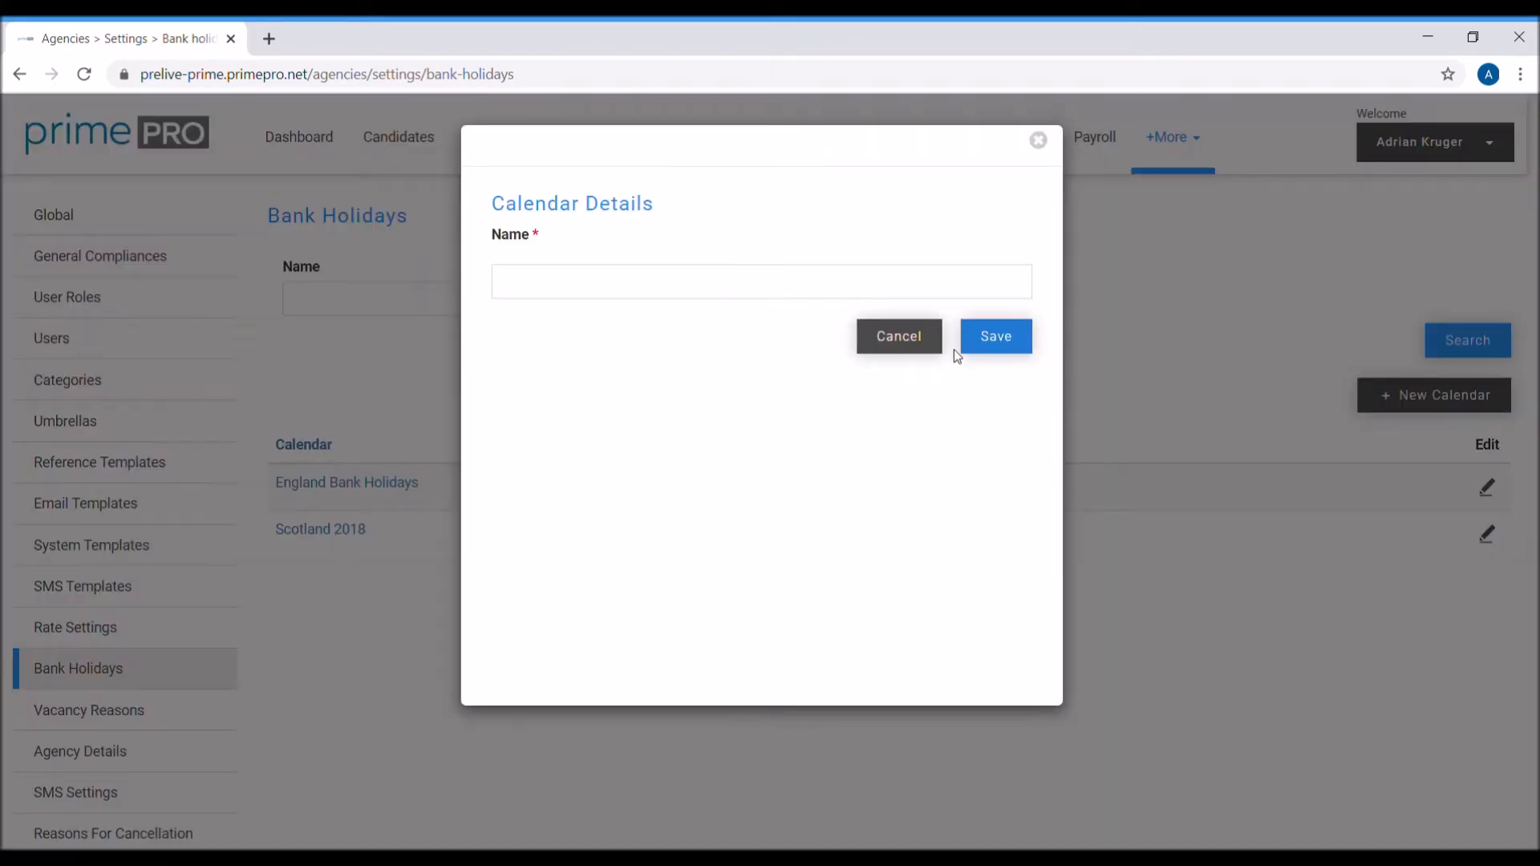
click(896, 341)
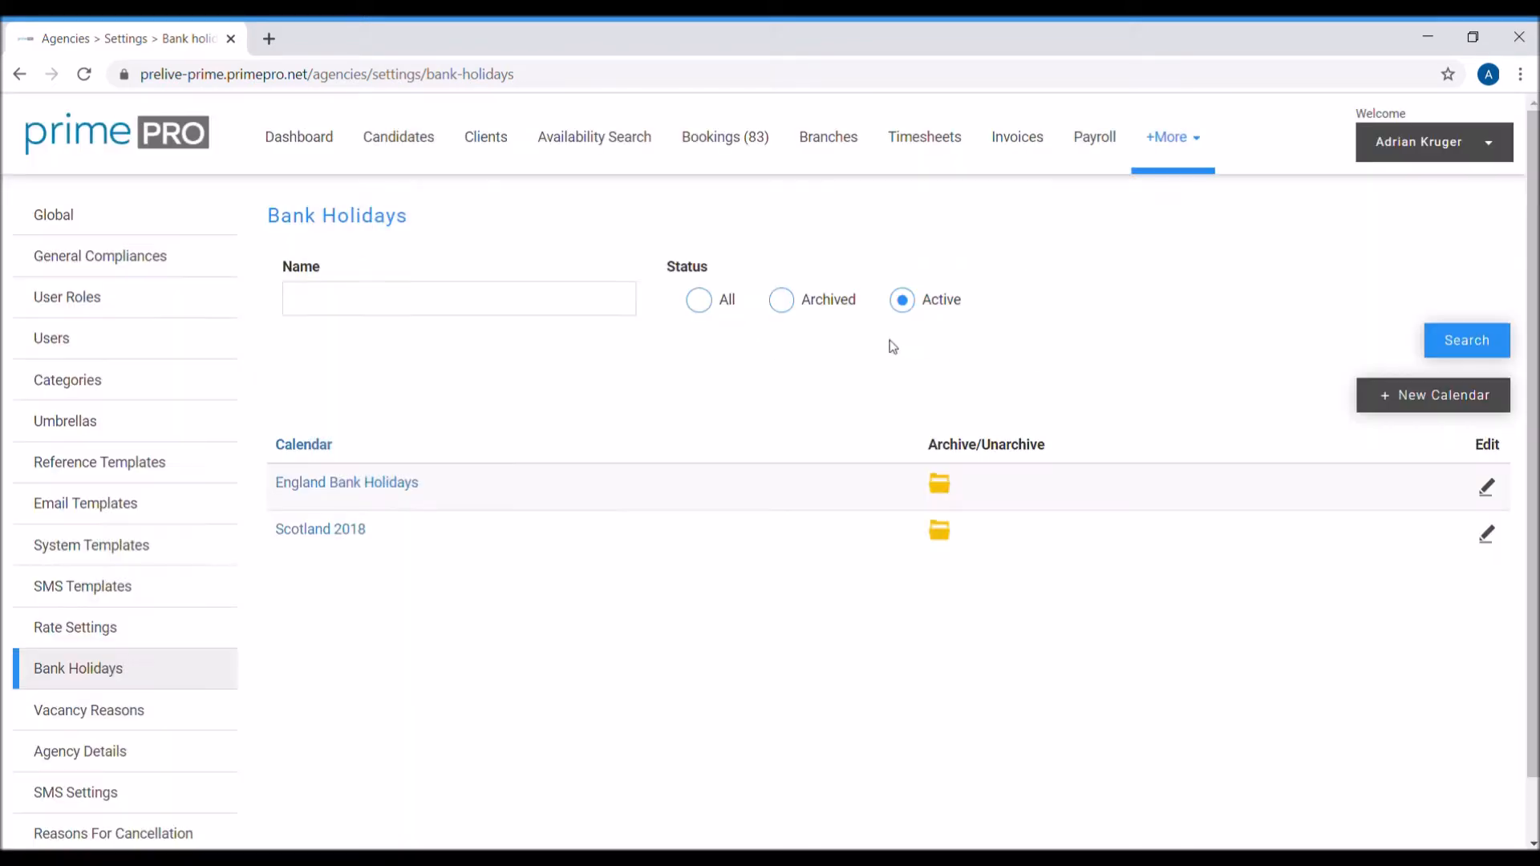
click(360, 487)
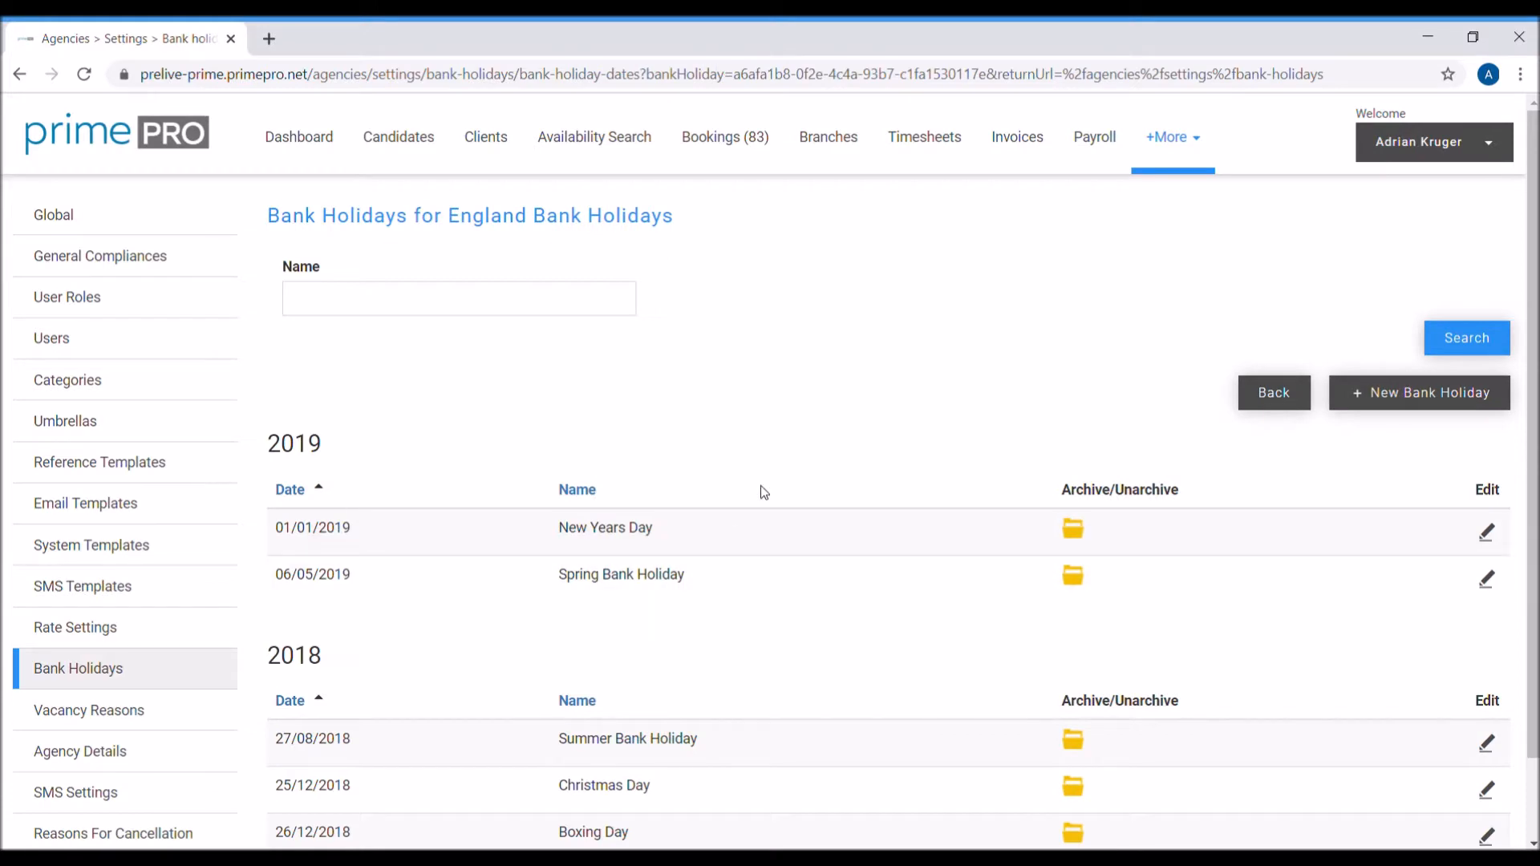
scroll(758, 489, down, 2)
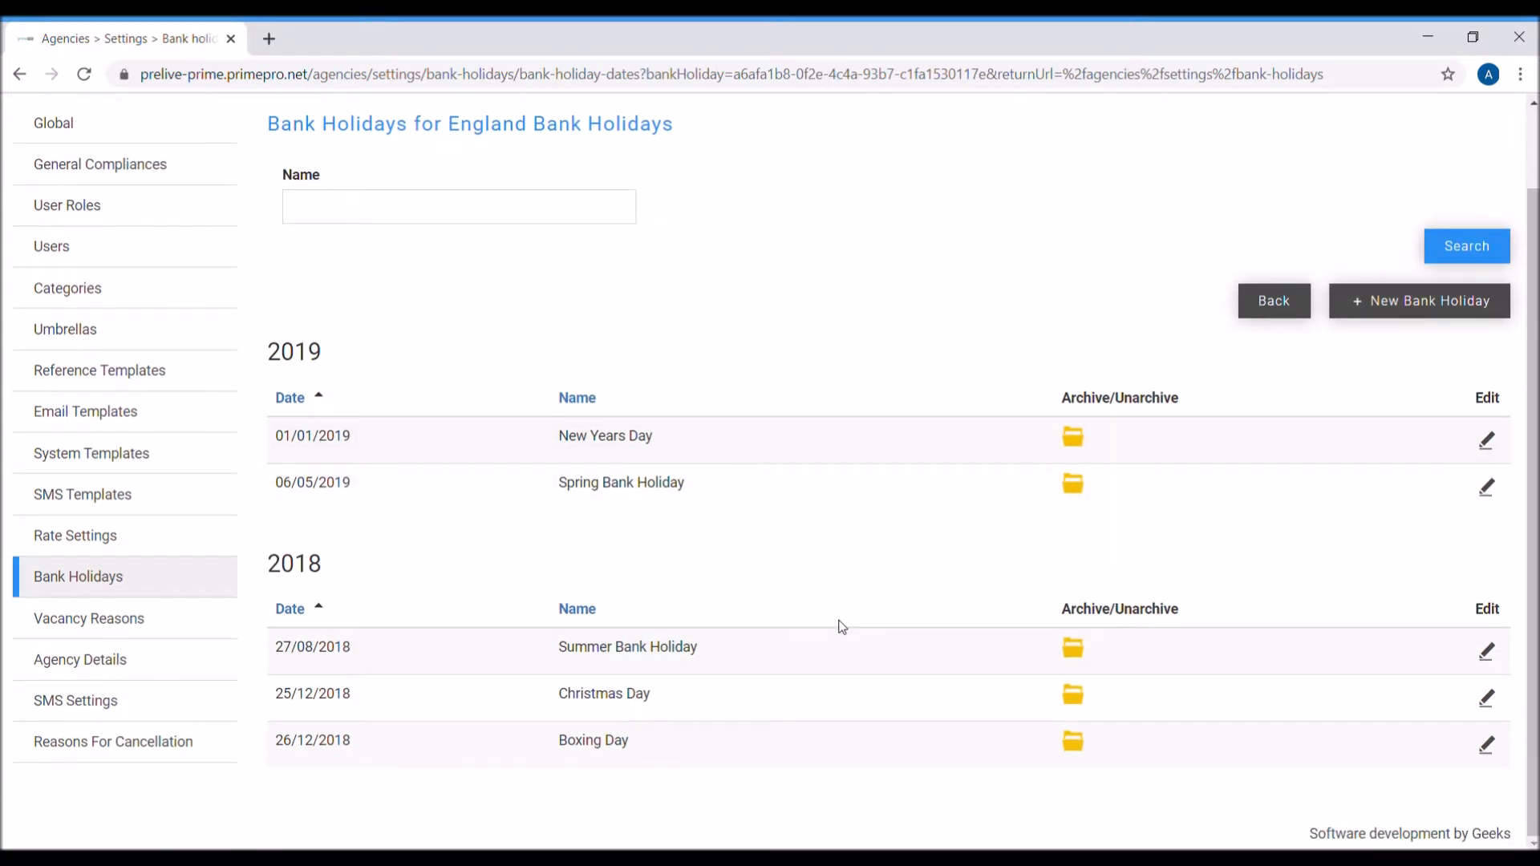
scroll(898, 576, up, 2)
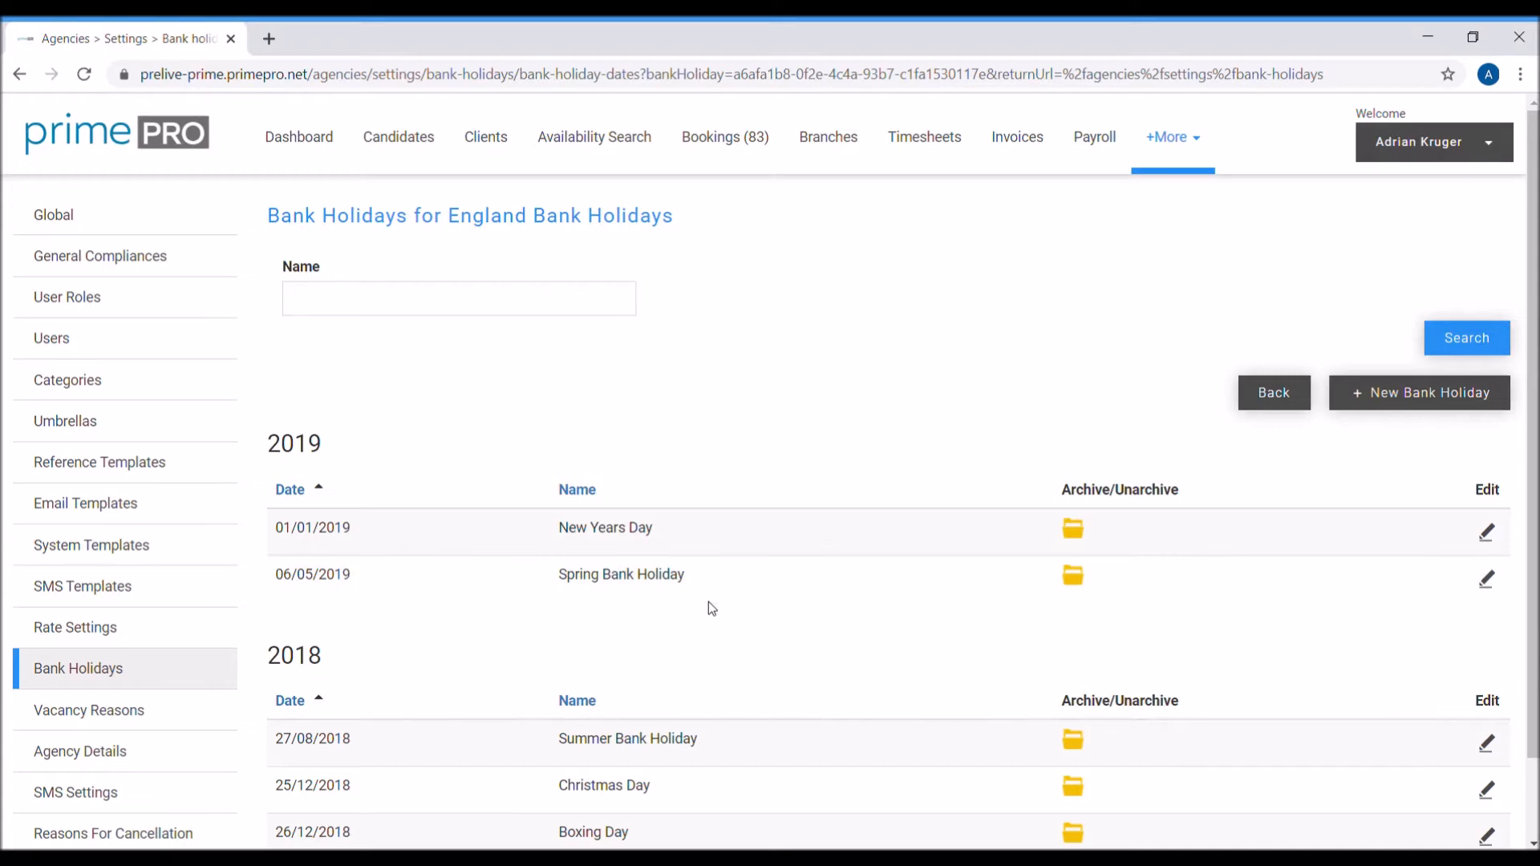
- Add a bank holiday named Good Friday dated 10/04/2020 to the England Bank Holidays calendar and save it
click(1391, 400)
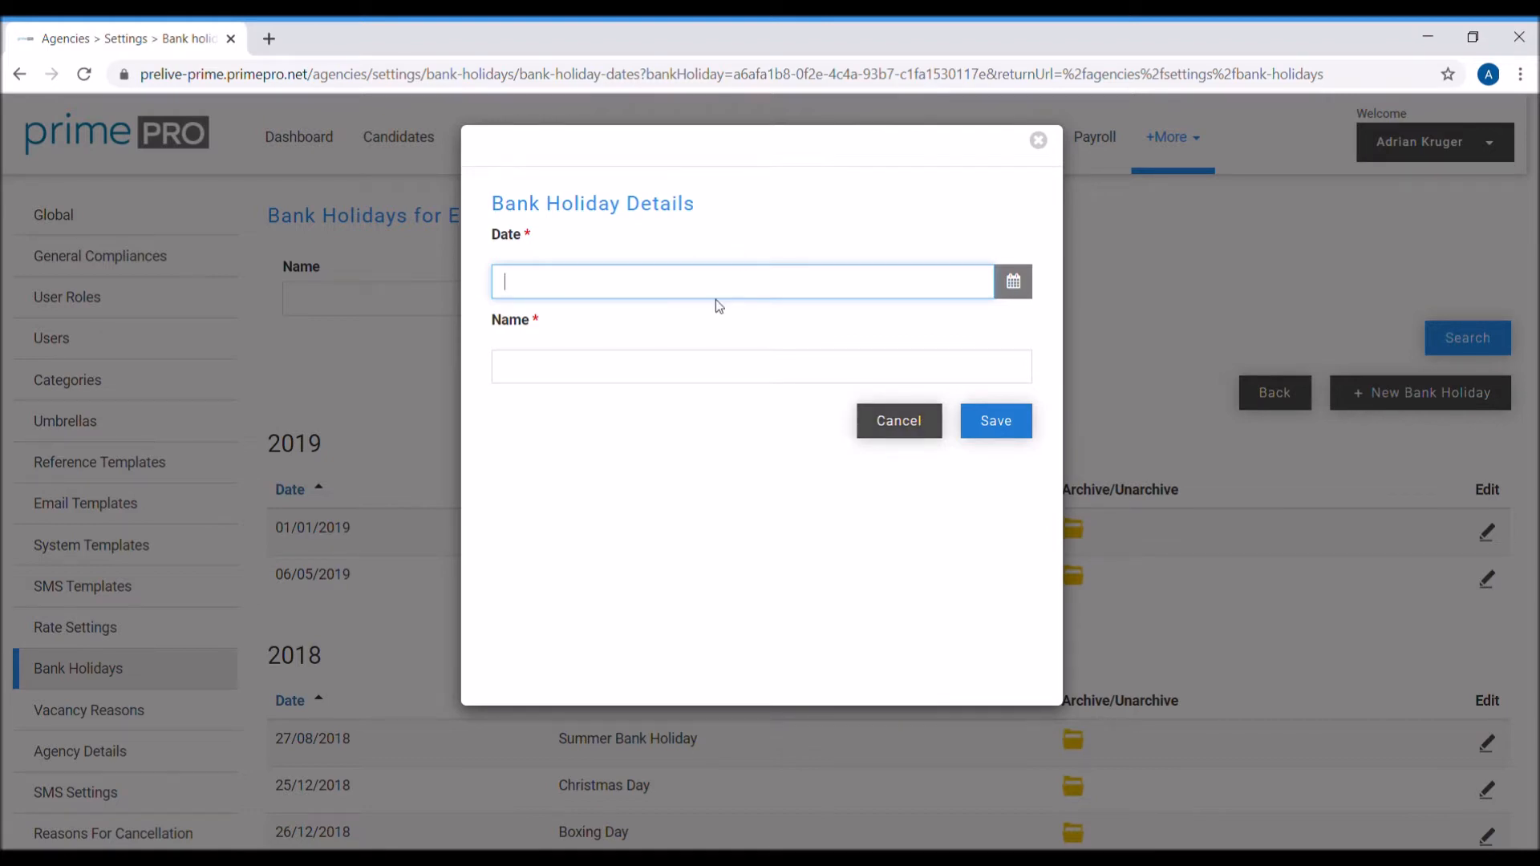
text(10//4/20)
click(561, 370)
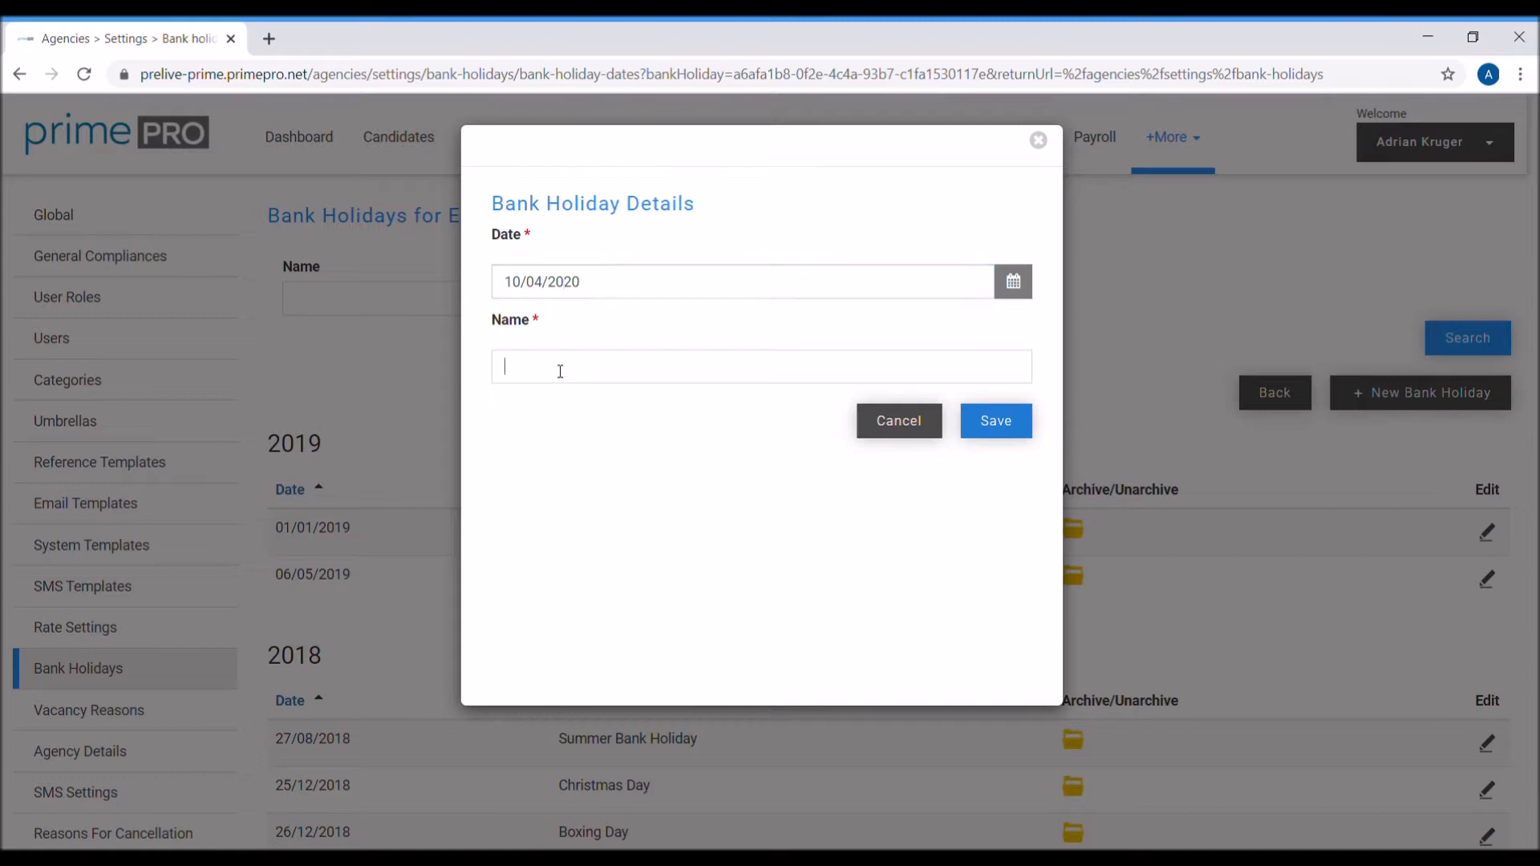
text(Good Friday)
click(997, 421)
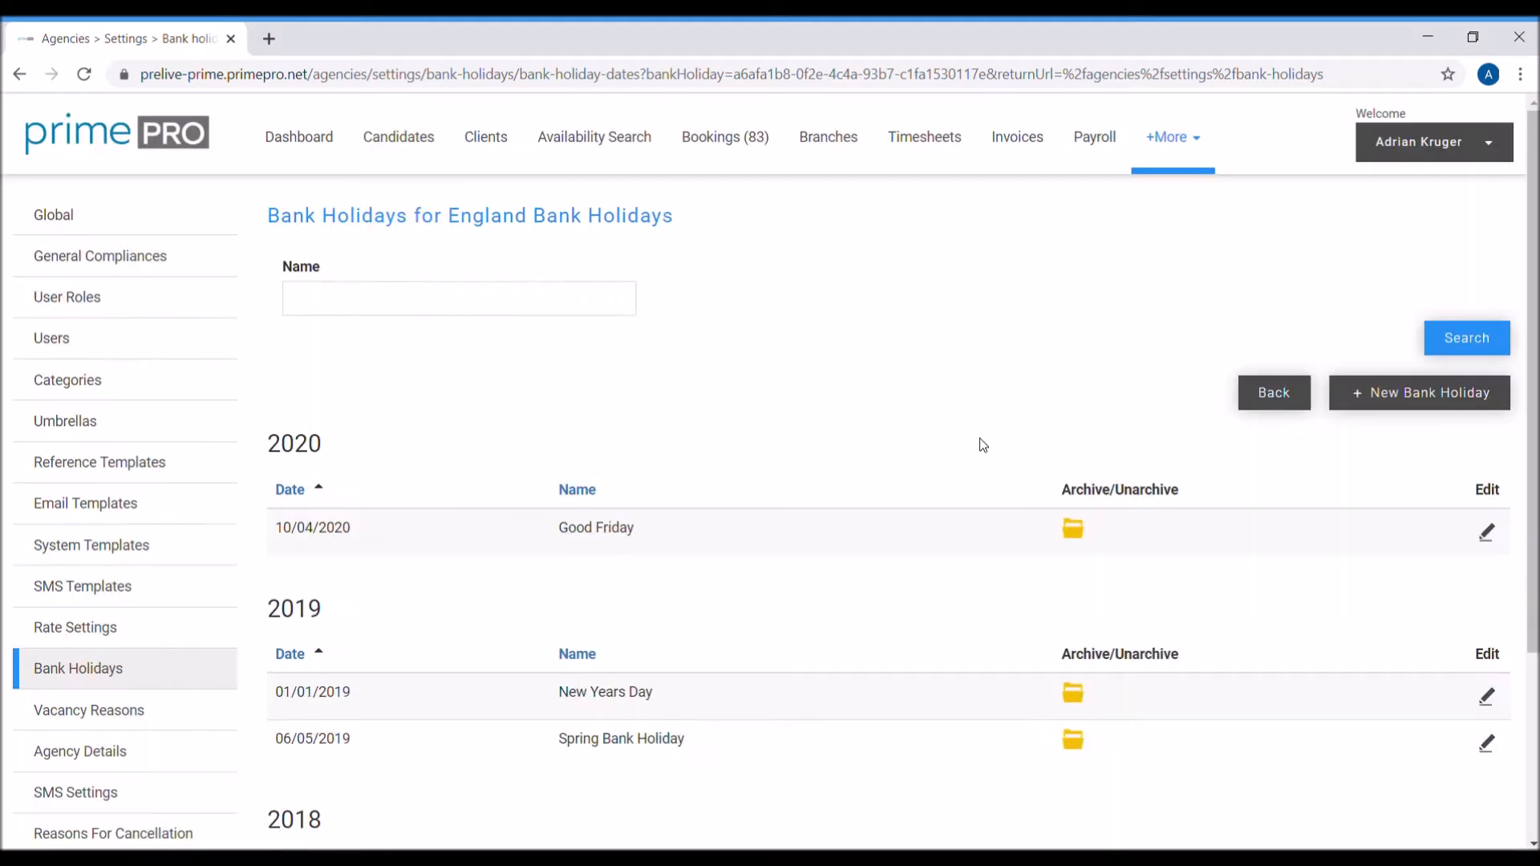
- Add a bank holiday named Easter Monday dated 13/04/2020 to the England calendar and save it
click(1374, 393)
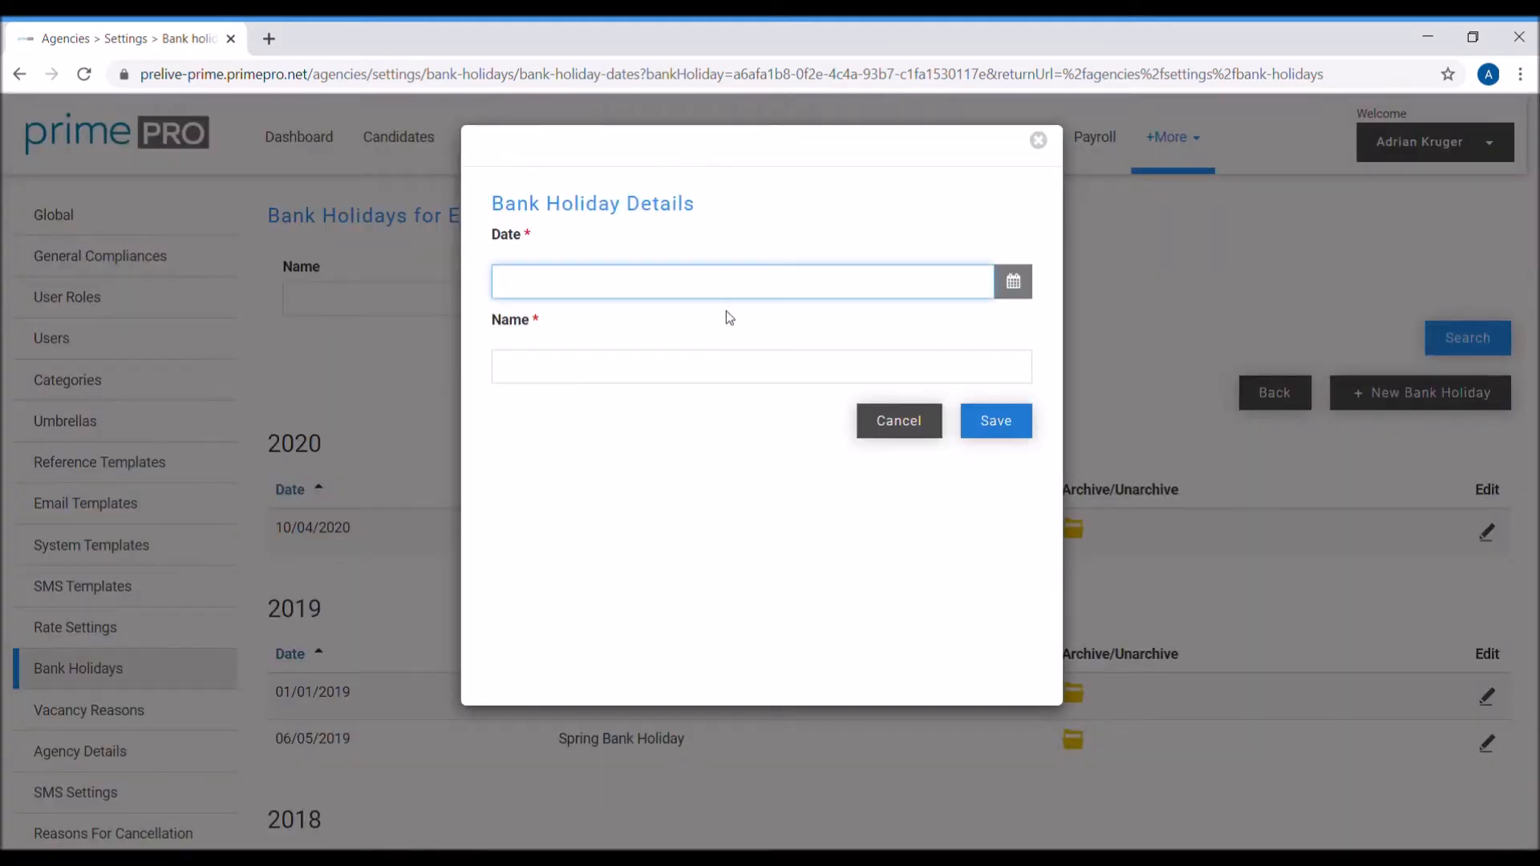
text(13/4)
text(/)
text(20)
click(617, 376)
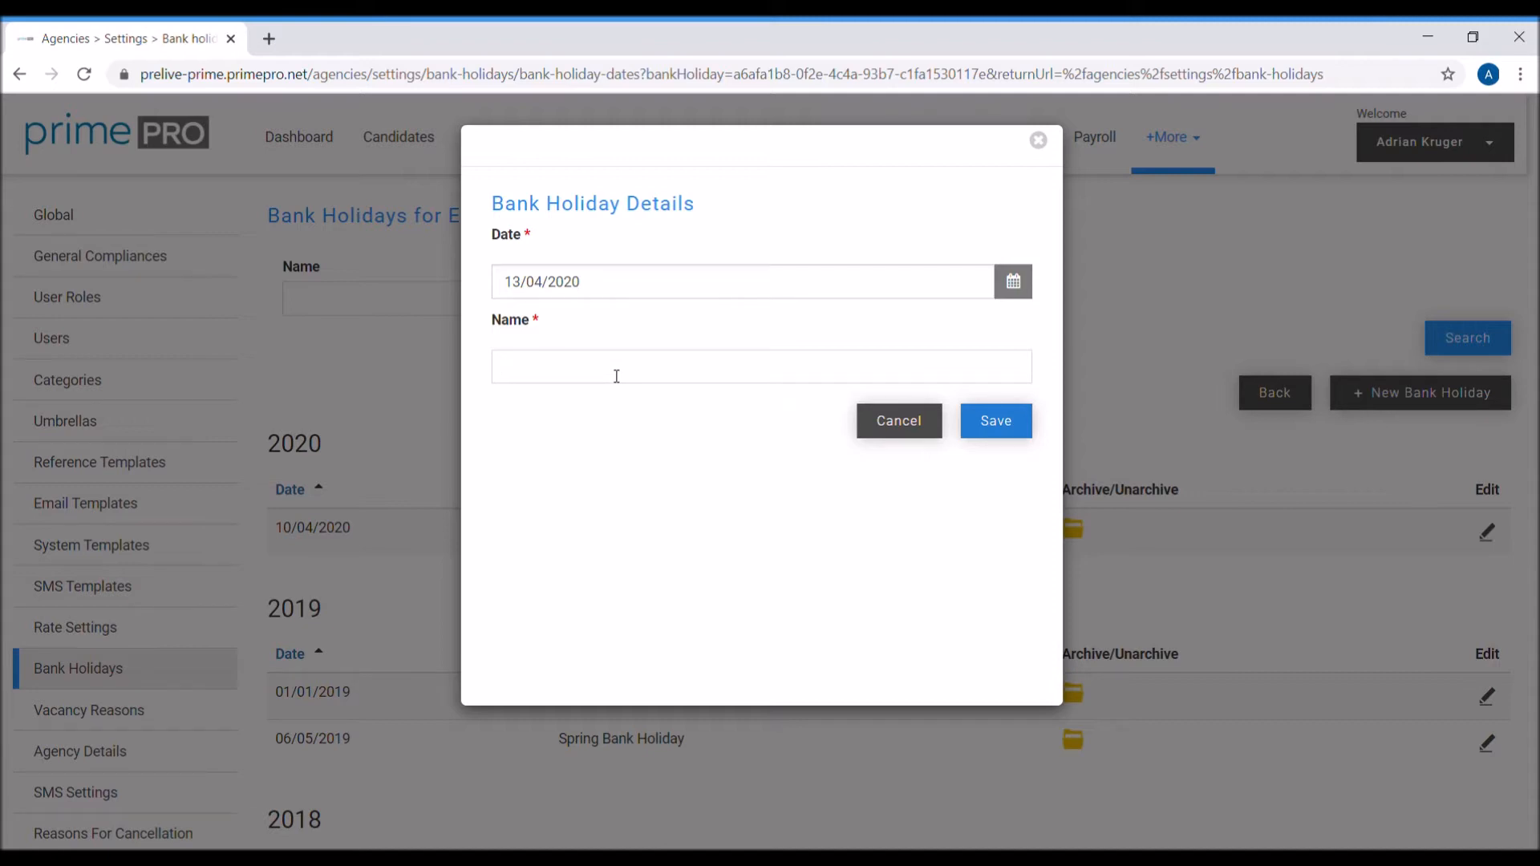
text(Easter Monday)
click(1017, 424)
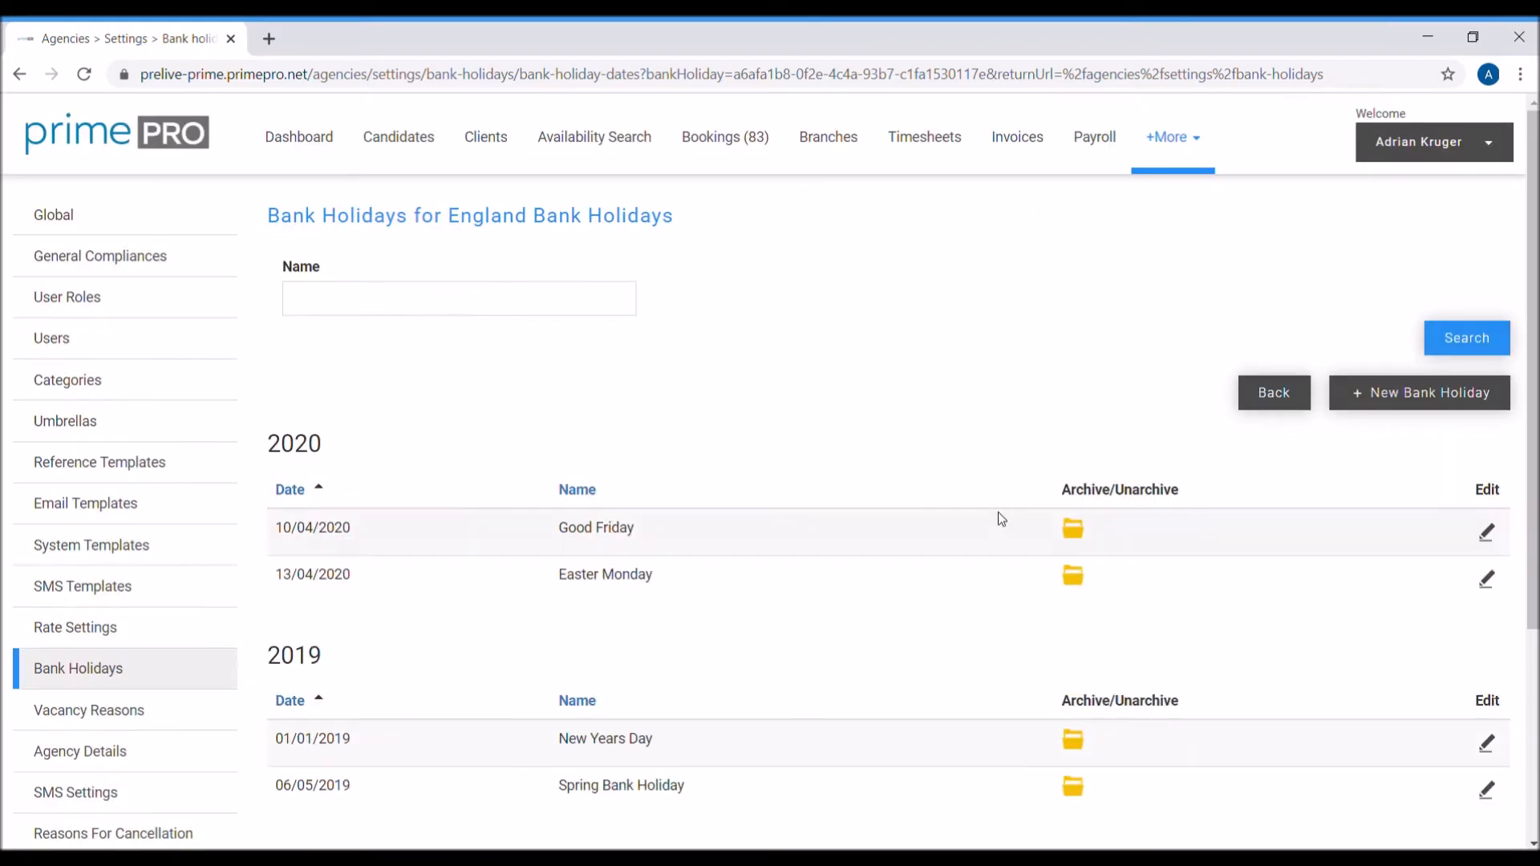
- Add a bank holiday named Early May Bank Holiday dated 08/05/2020 to the England calendar and save it
click(1390, 394)
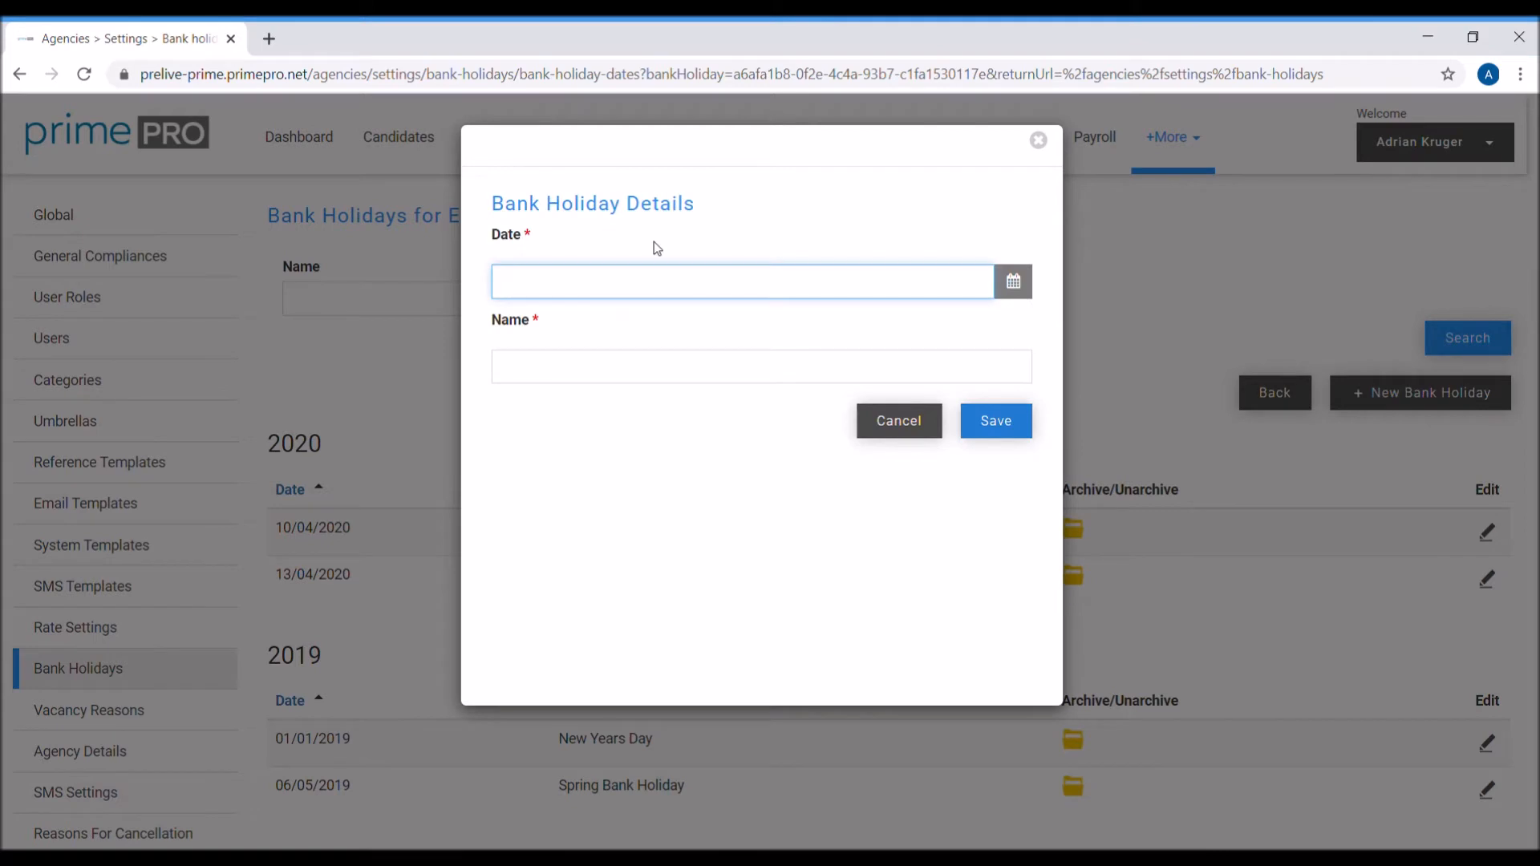
text(8//5/20)
click(630, 364)
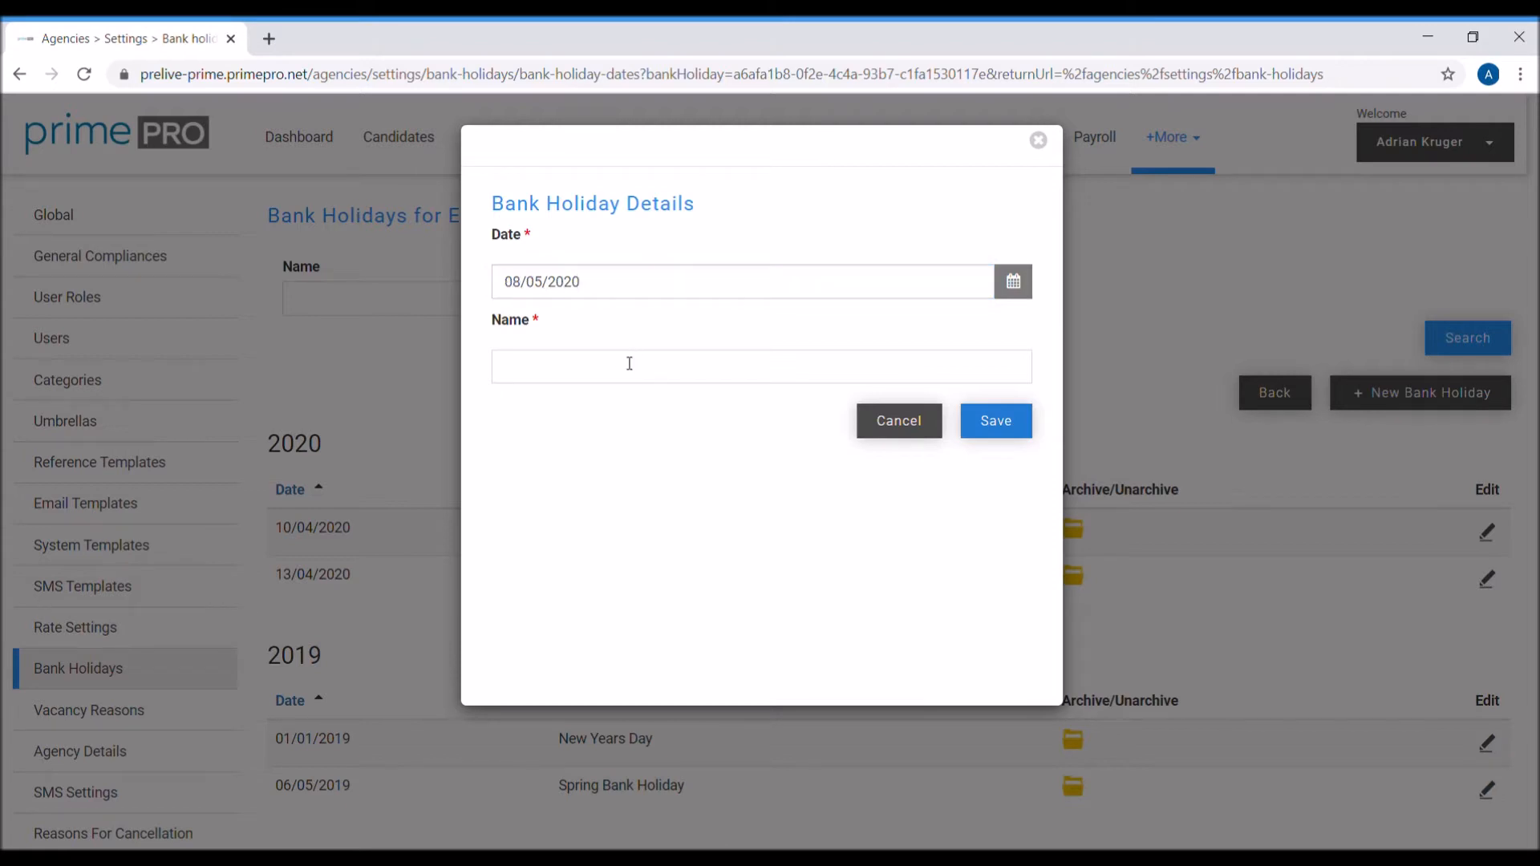
text(Early May Bank Holiday)
click(982, 422)
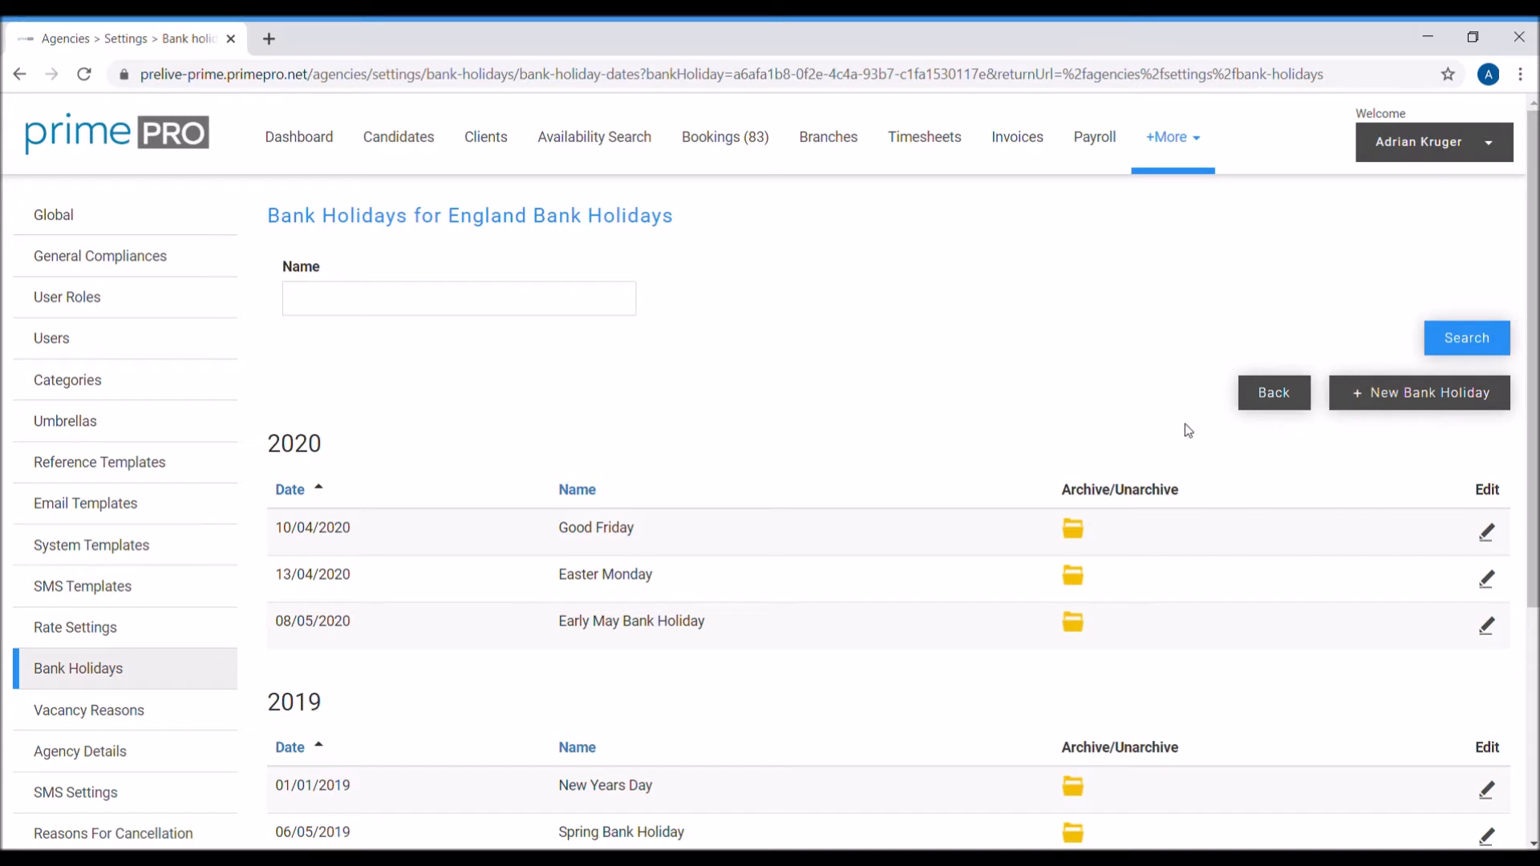
- Open the business units of the client Aldi Stores and check which bank holiday calendar each branch uses
click(495, 155)
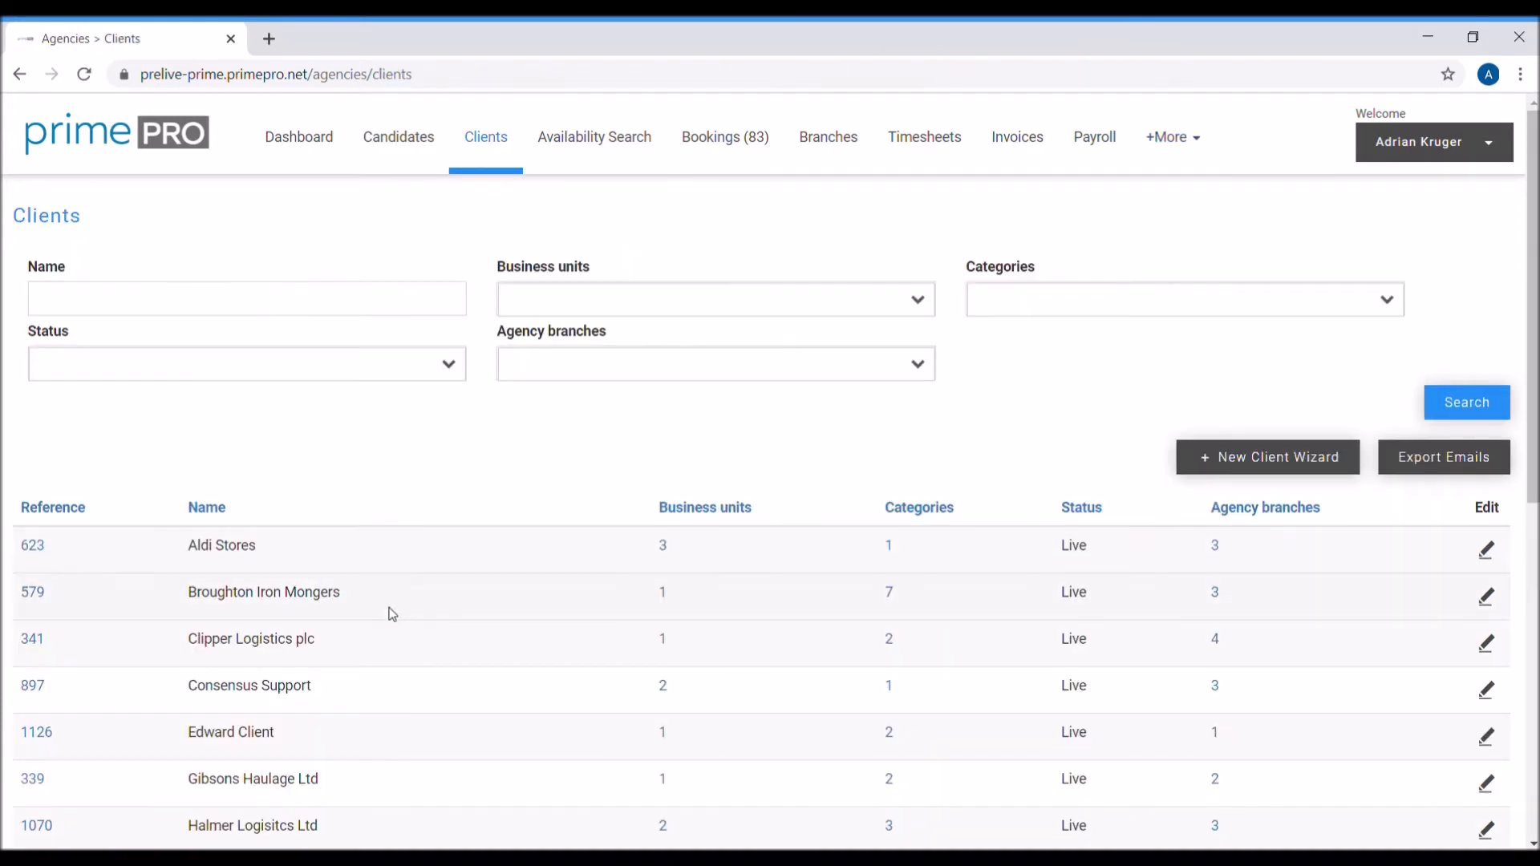
scroll(378, 697, down, 3)
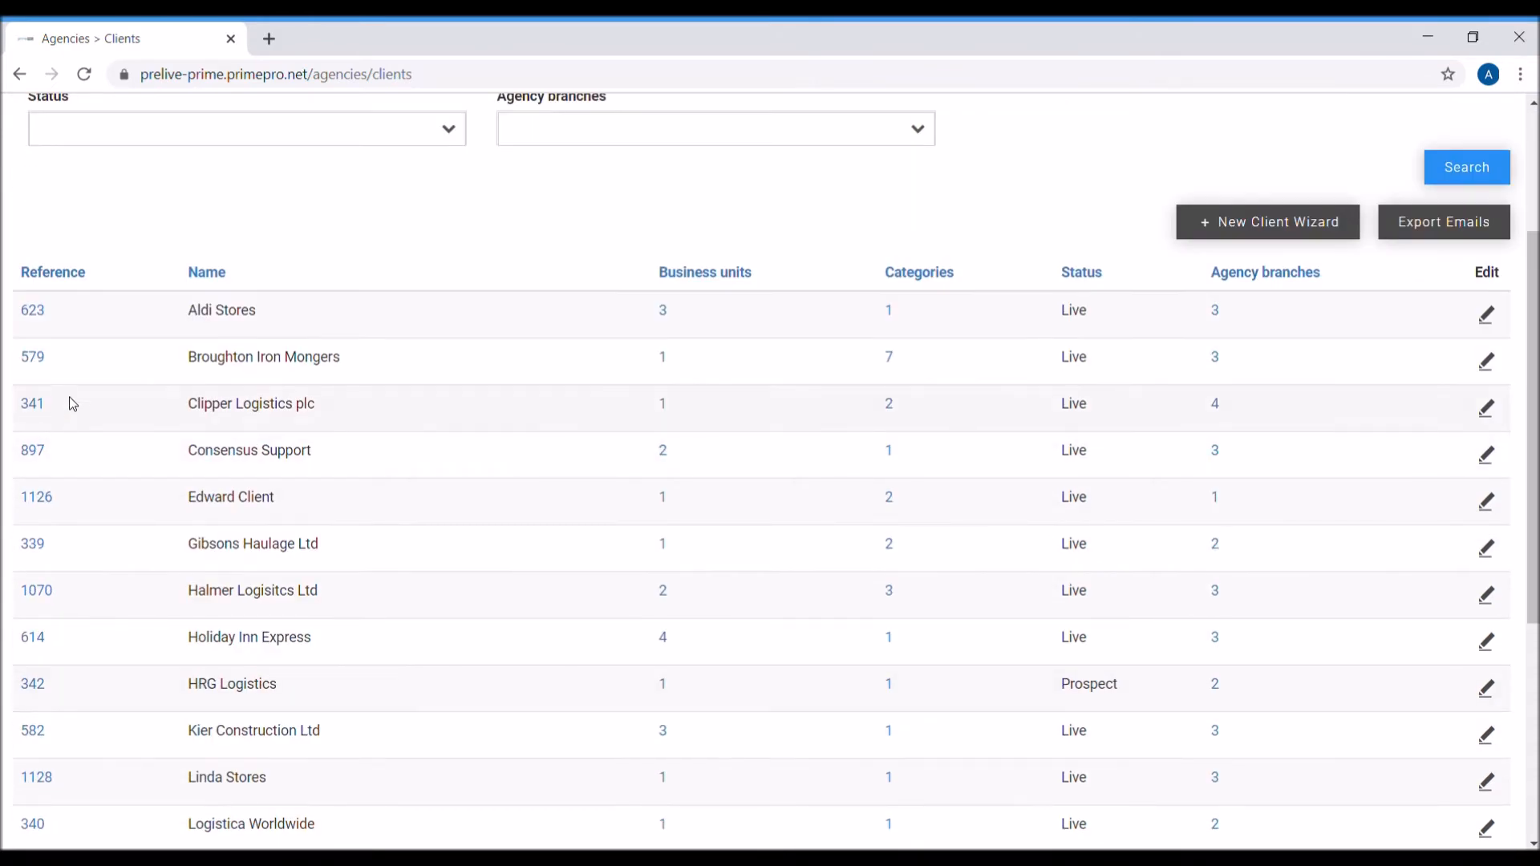
click(32, 311)
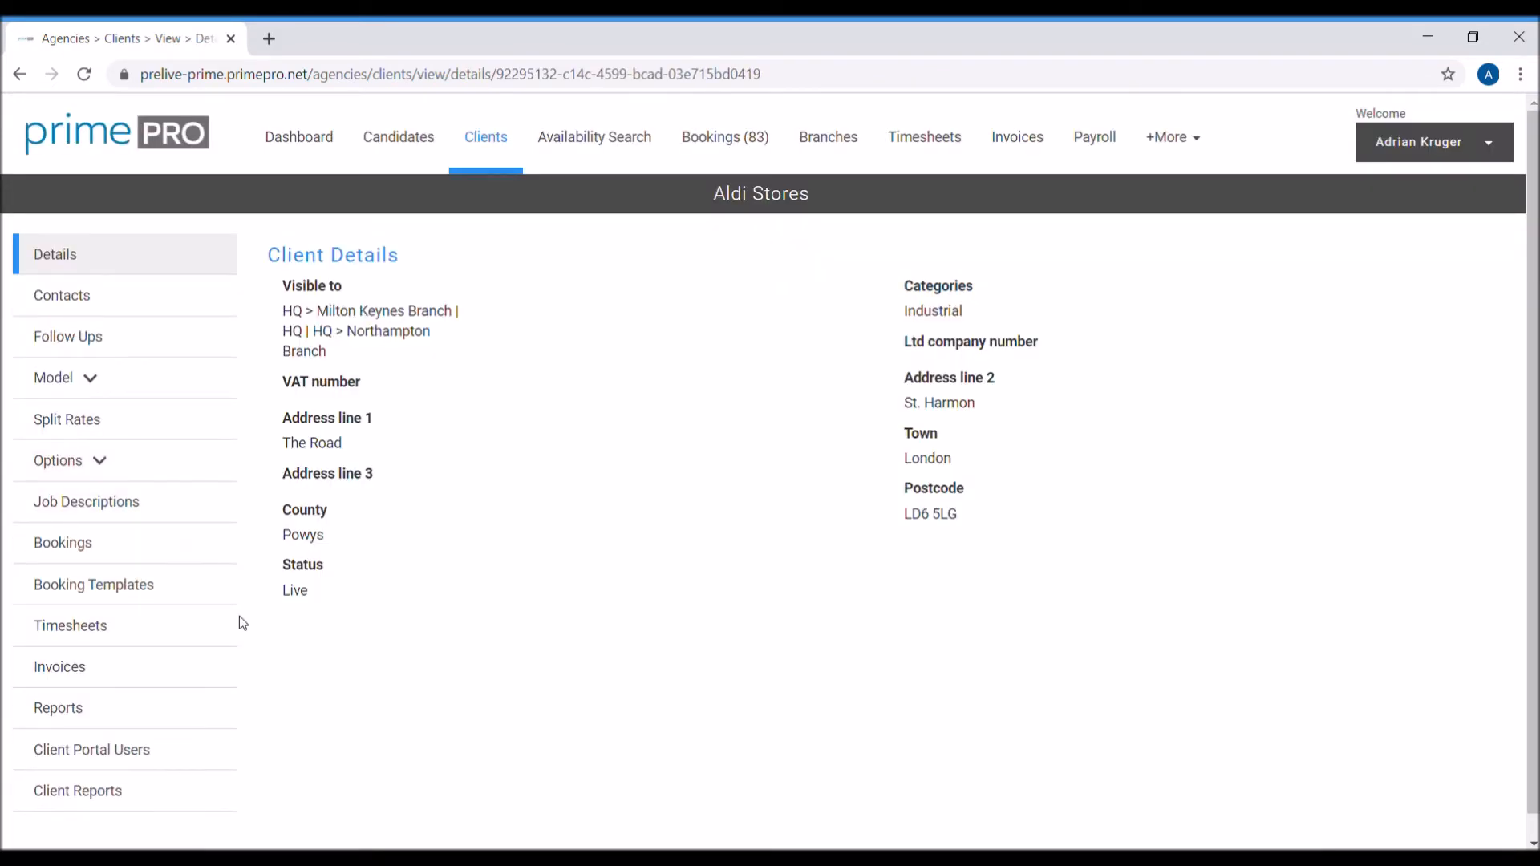
click(110, 380)
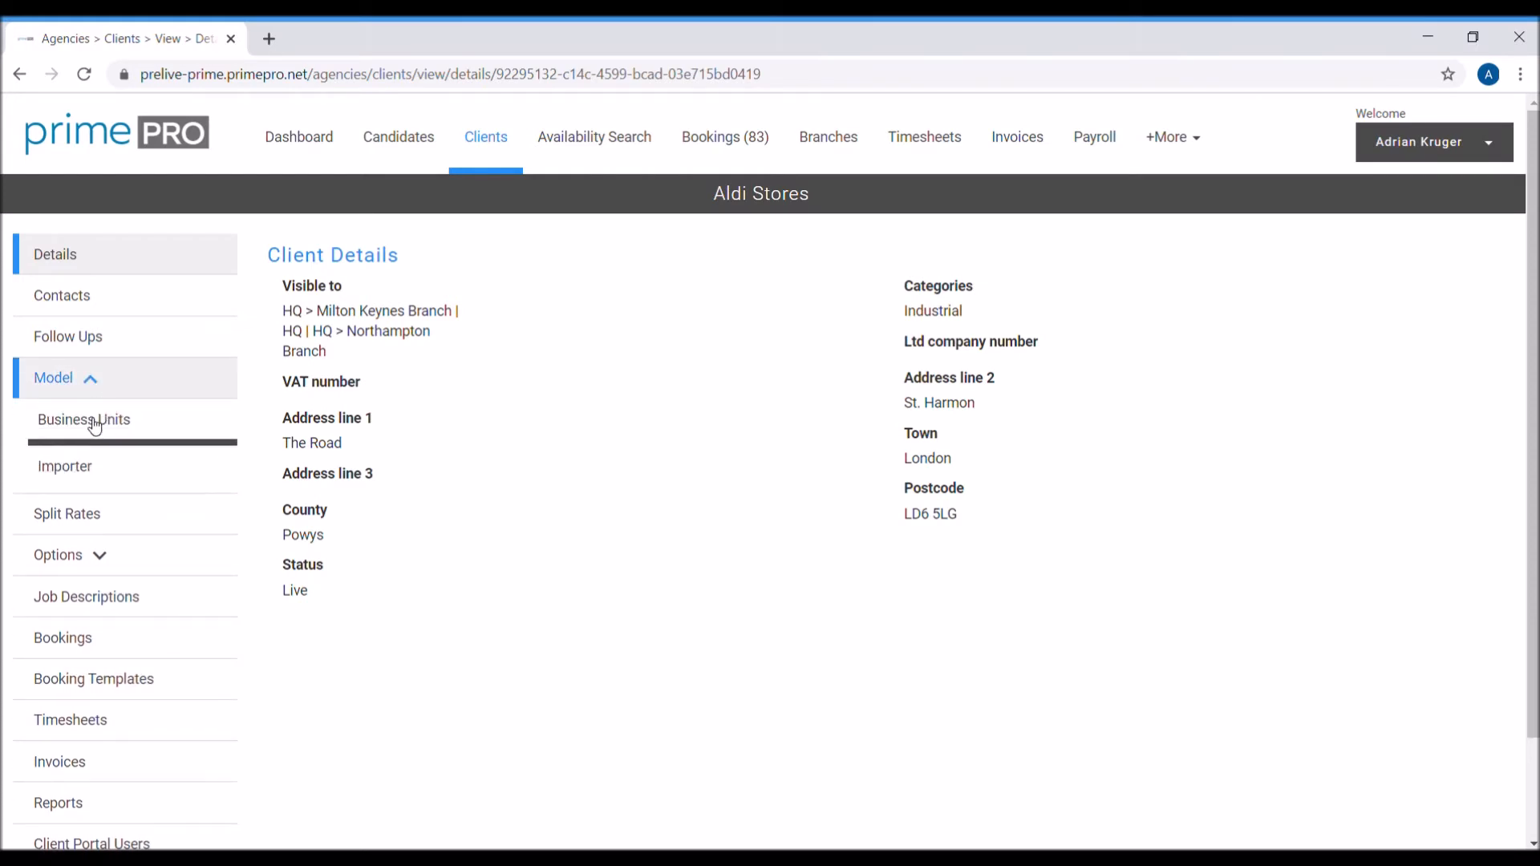
click(95, 423)
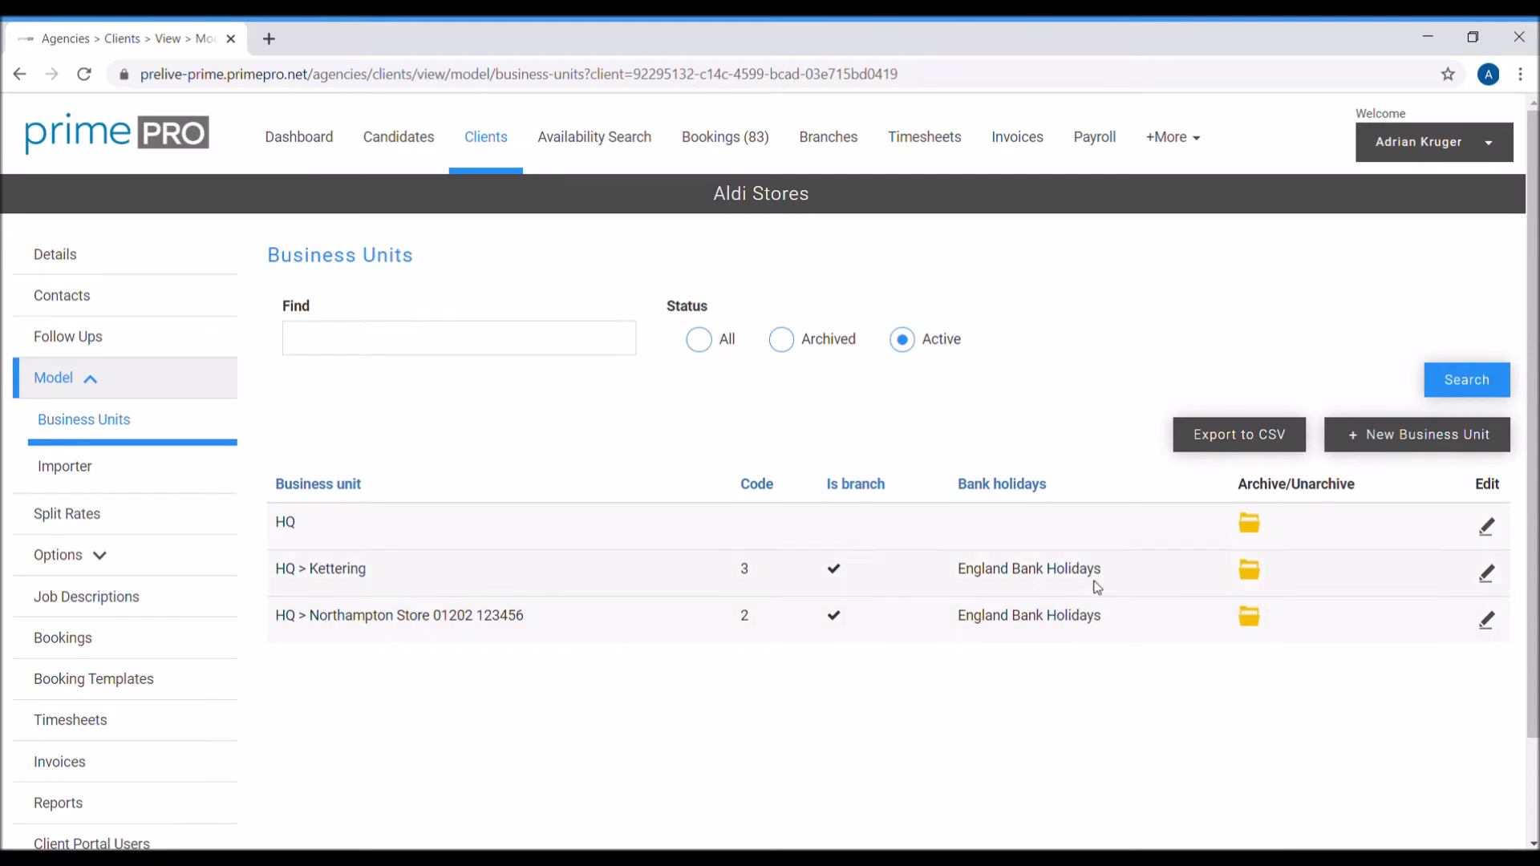
drag(1118, 592, 946, 588)
drag(1093, 622, 921, 615)
drag(1118, 577, 945, 578)
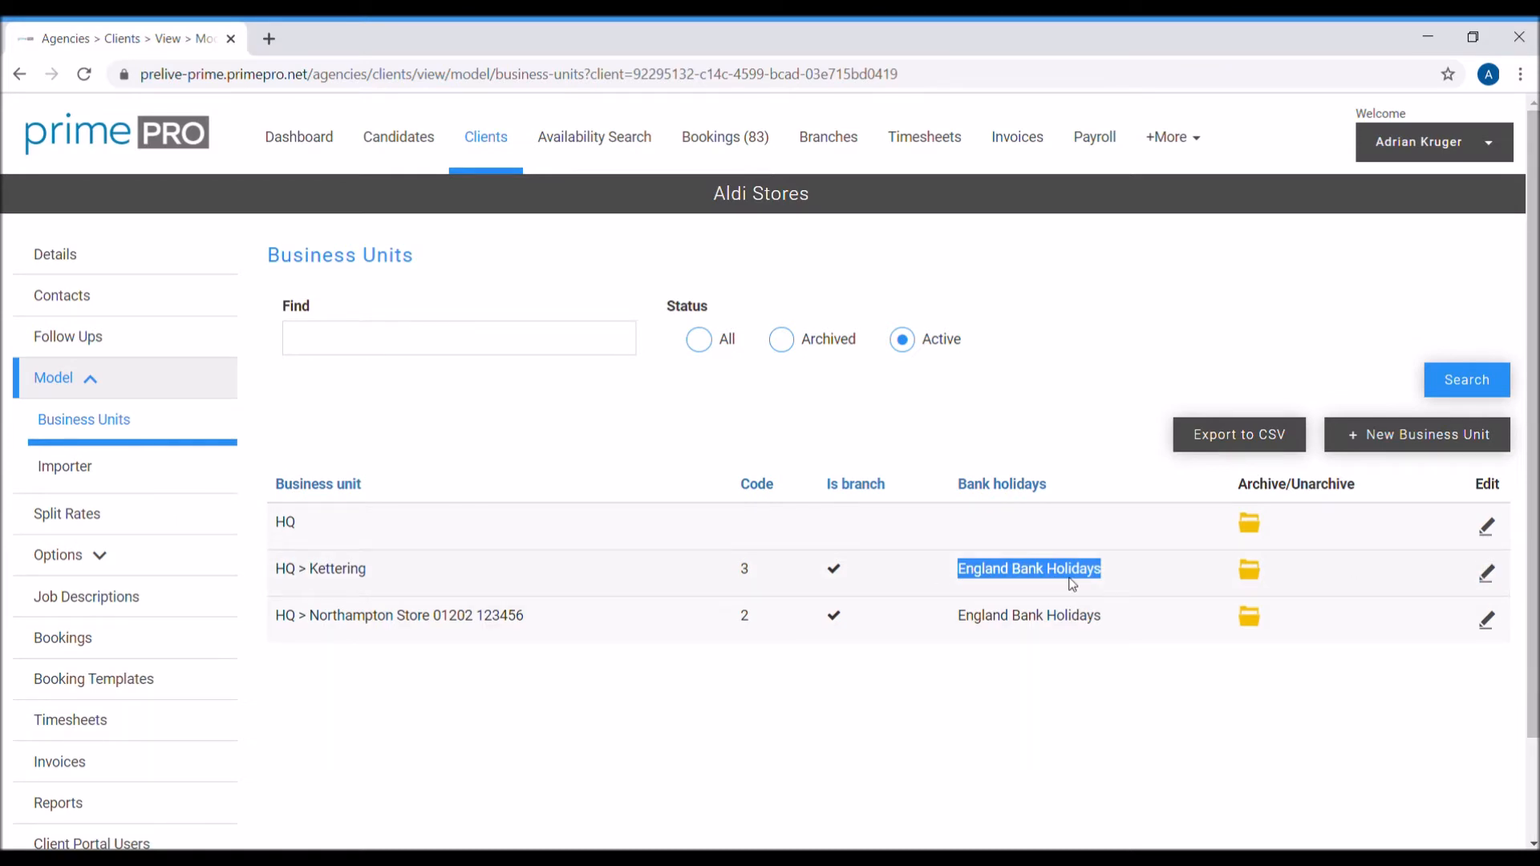
- Open the Kettering business unit's details and save them with England Bank Holidays as the bank holiday calendar
click(1491, 577)
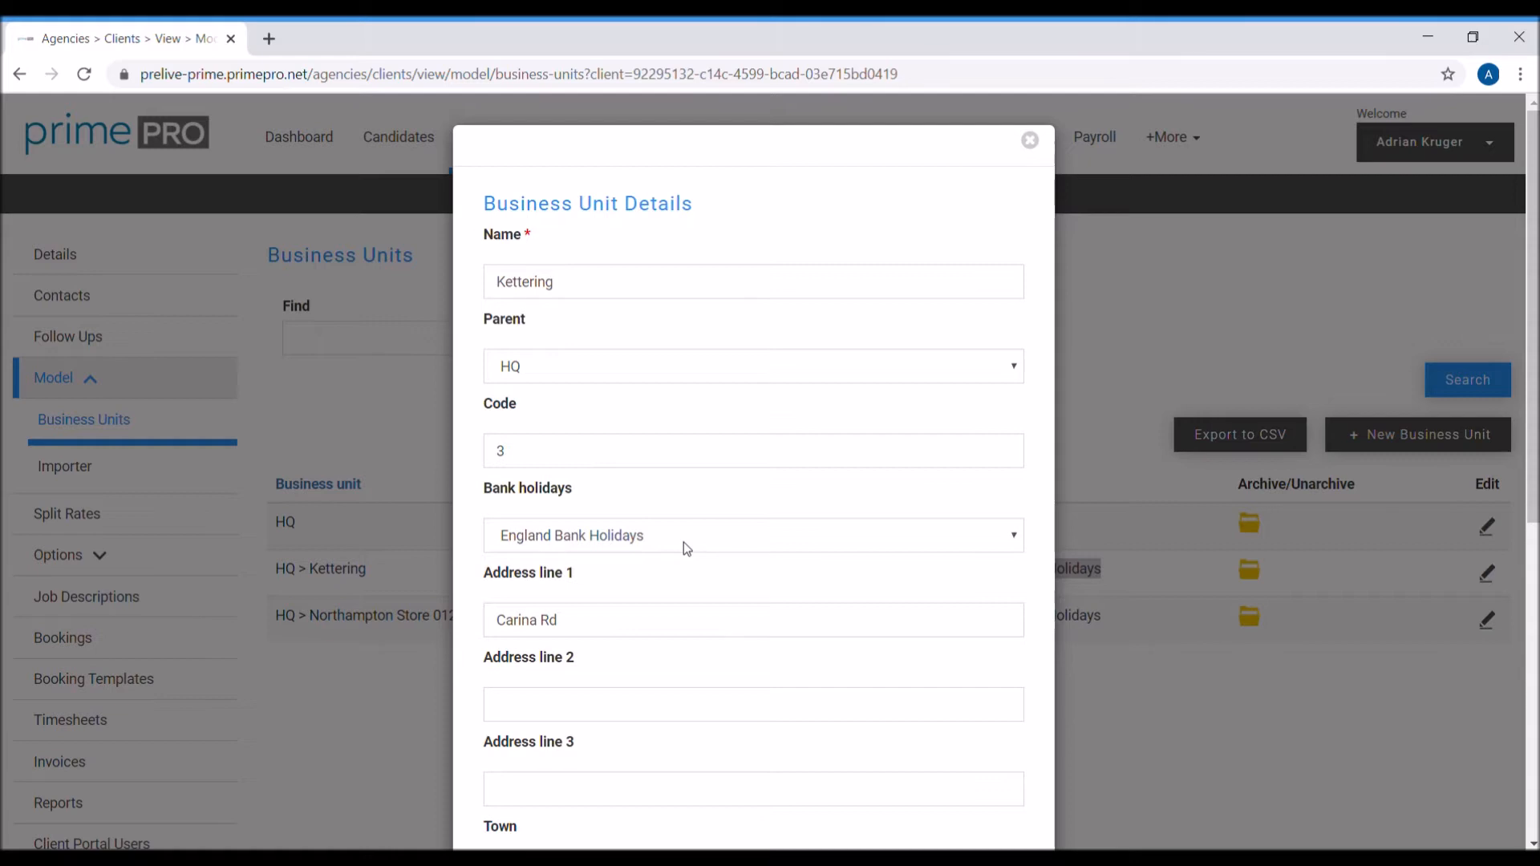
scroll(706, 502, down, 7)
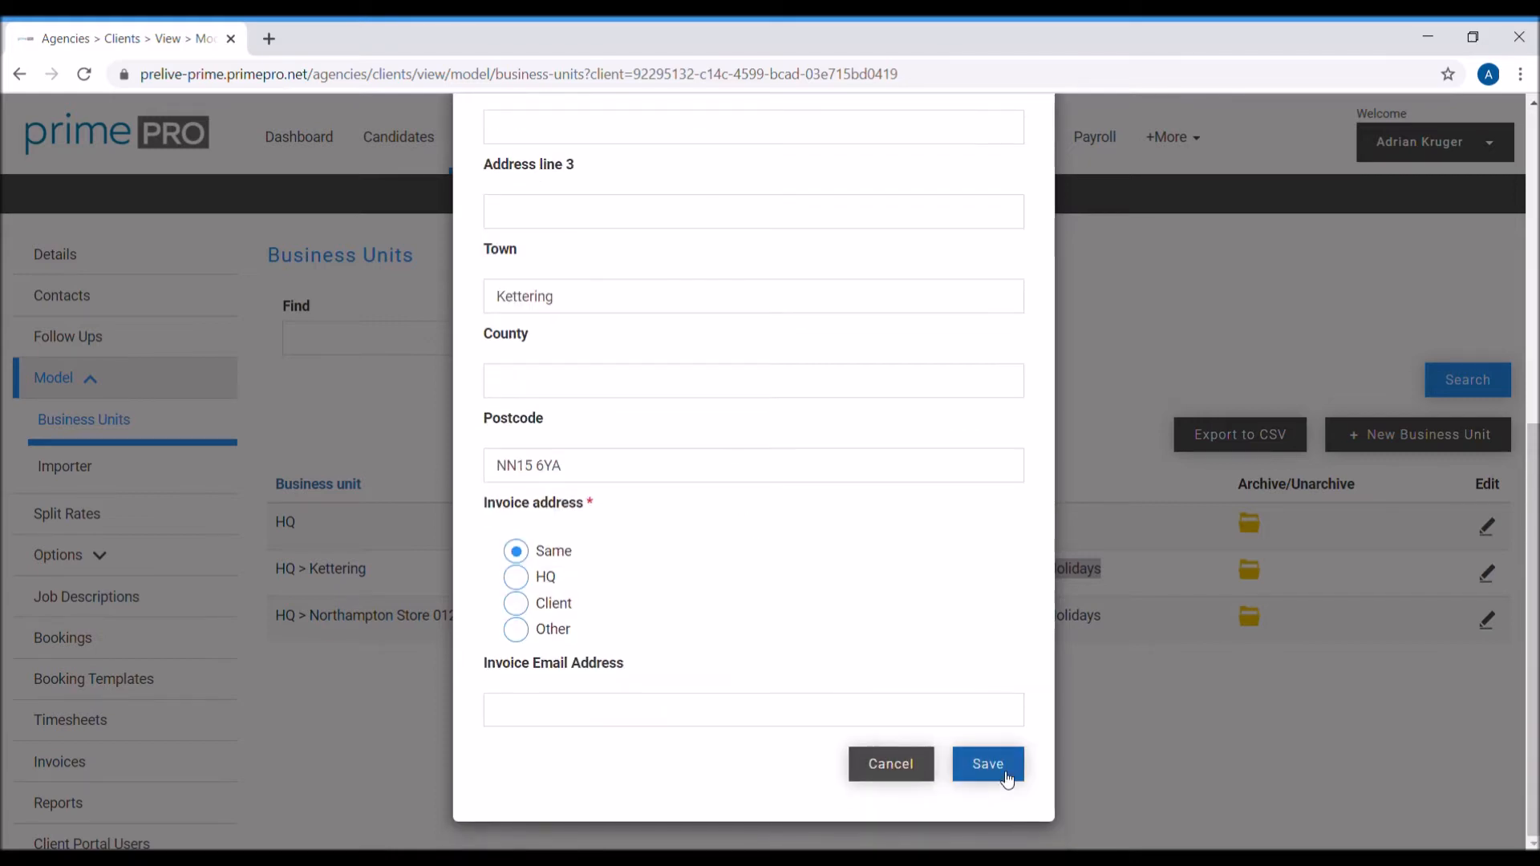
click(1007, 778)
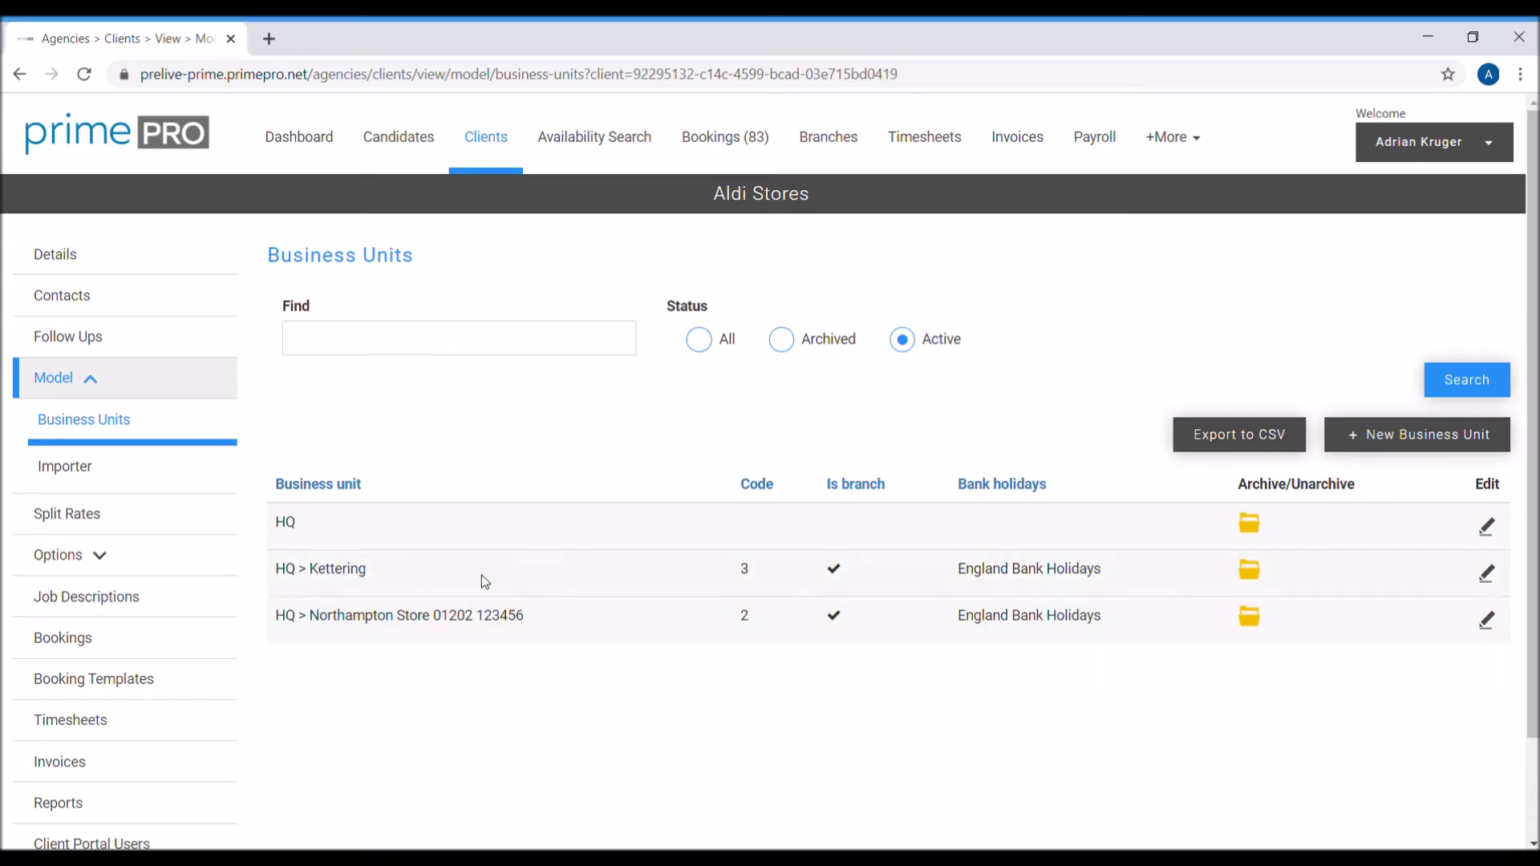
- Check the bank holiday calendar setting of the HQ business unit and close its details without saving
drag(344, 521, 250, 518)
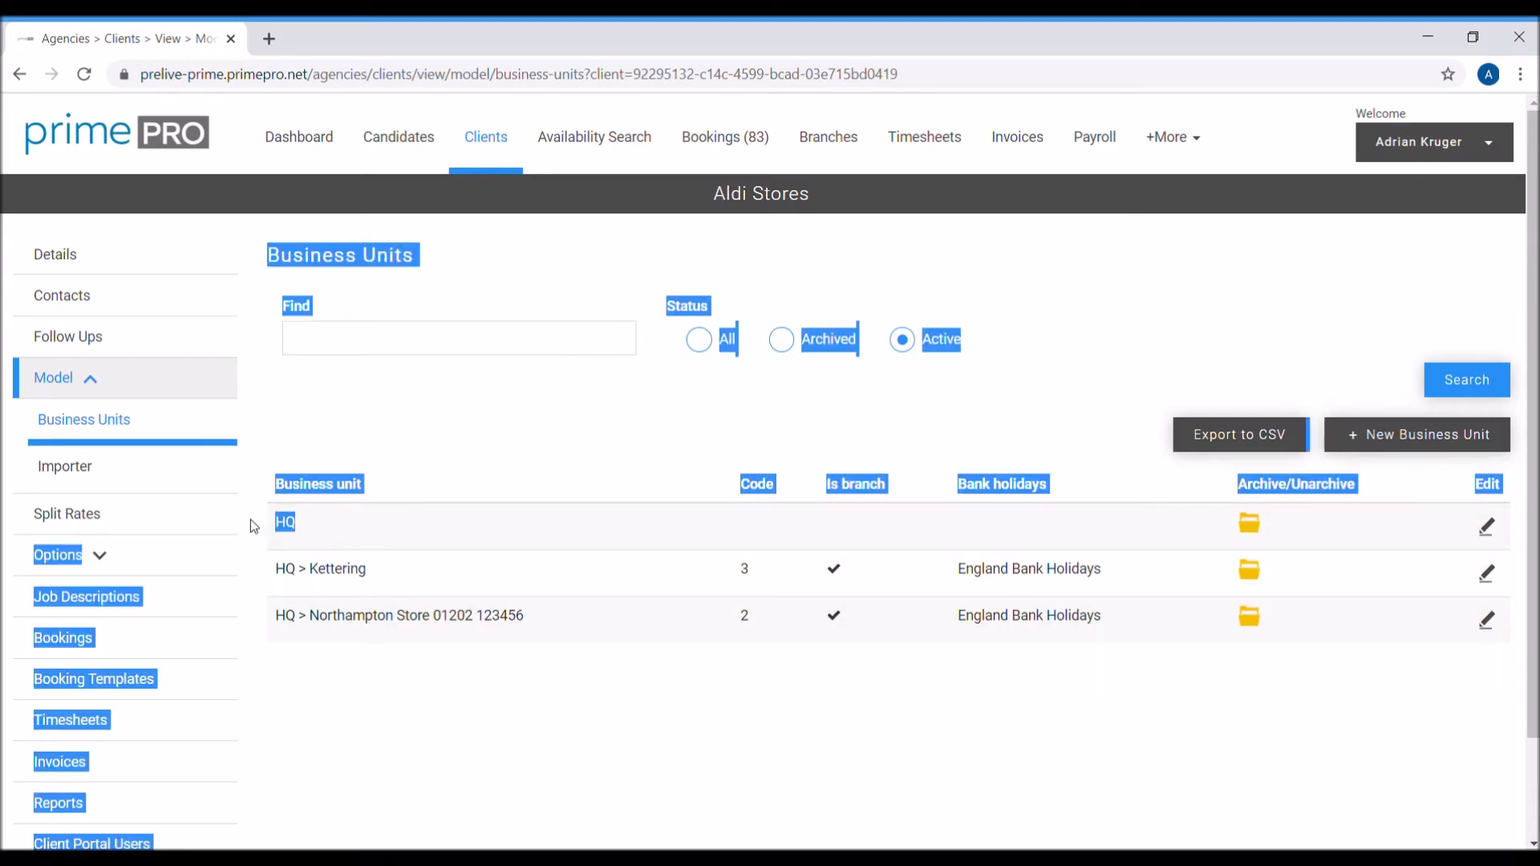
click(310, 528)
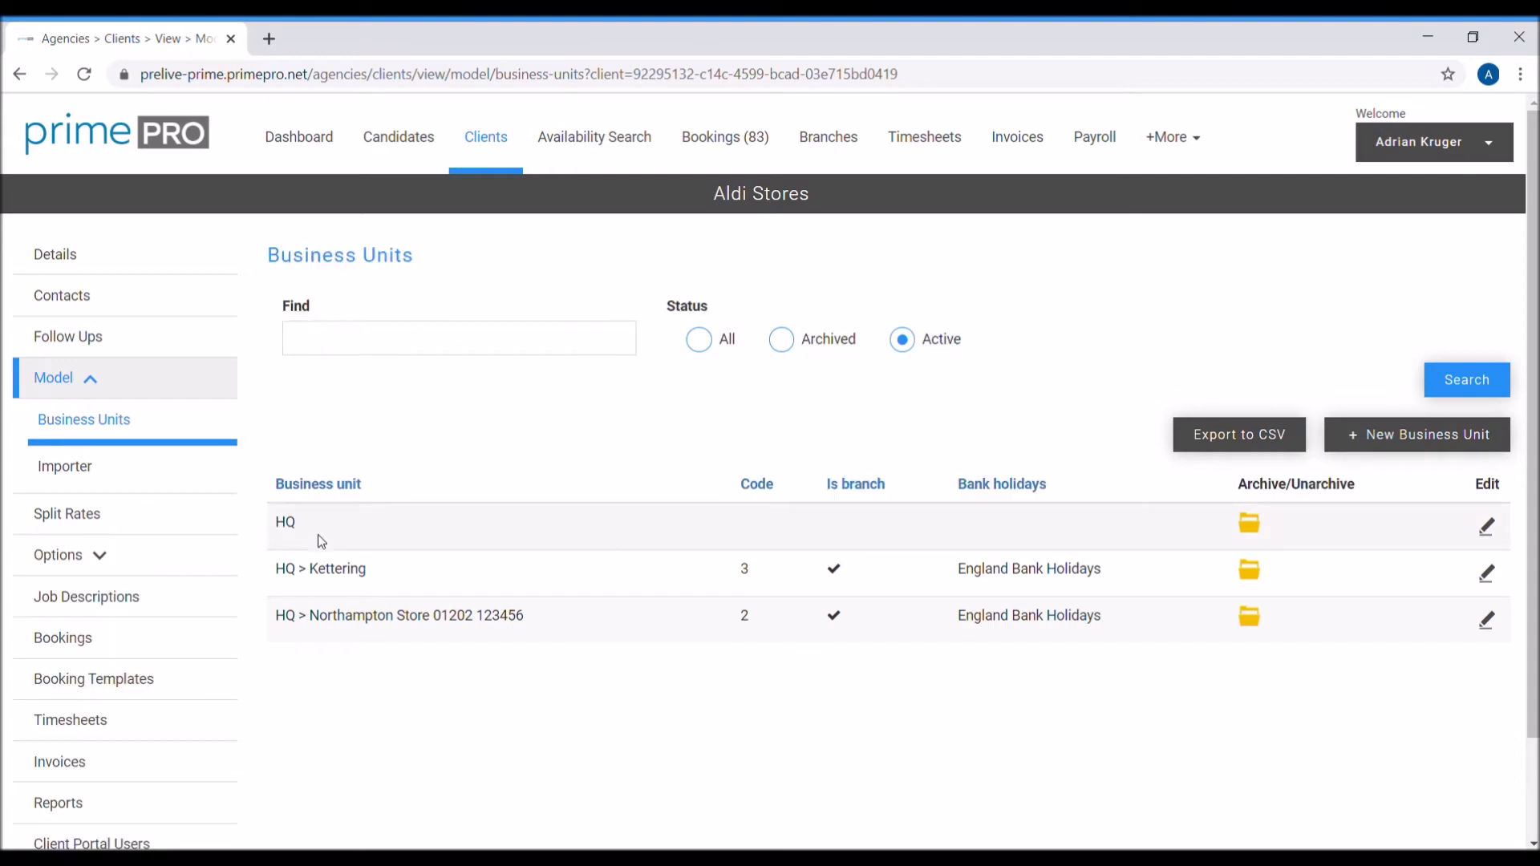
click(1487, 527)
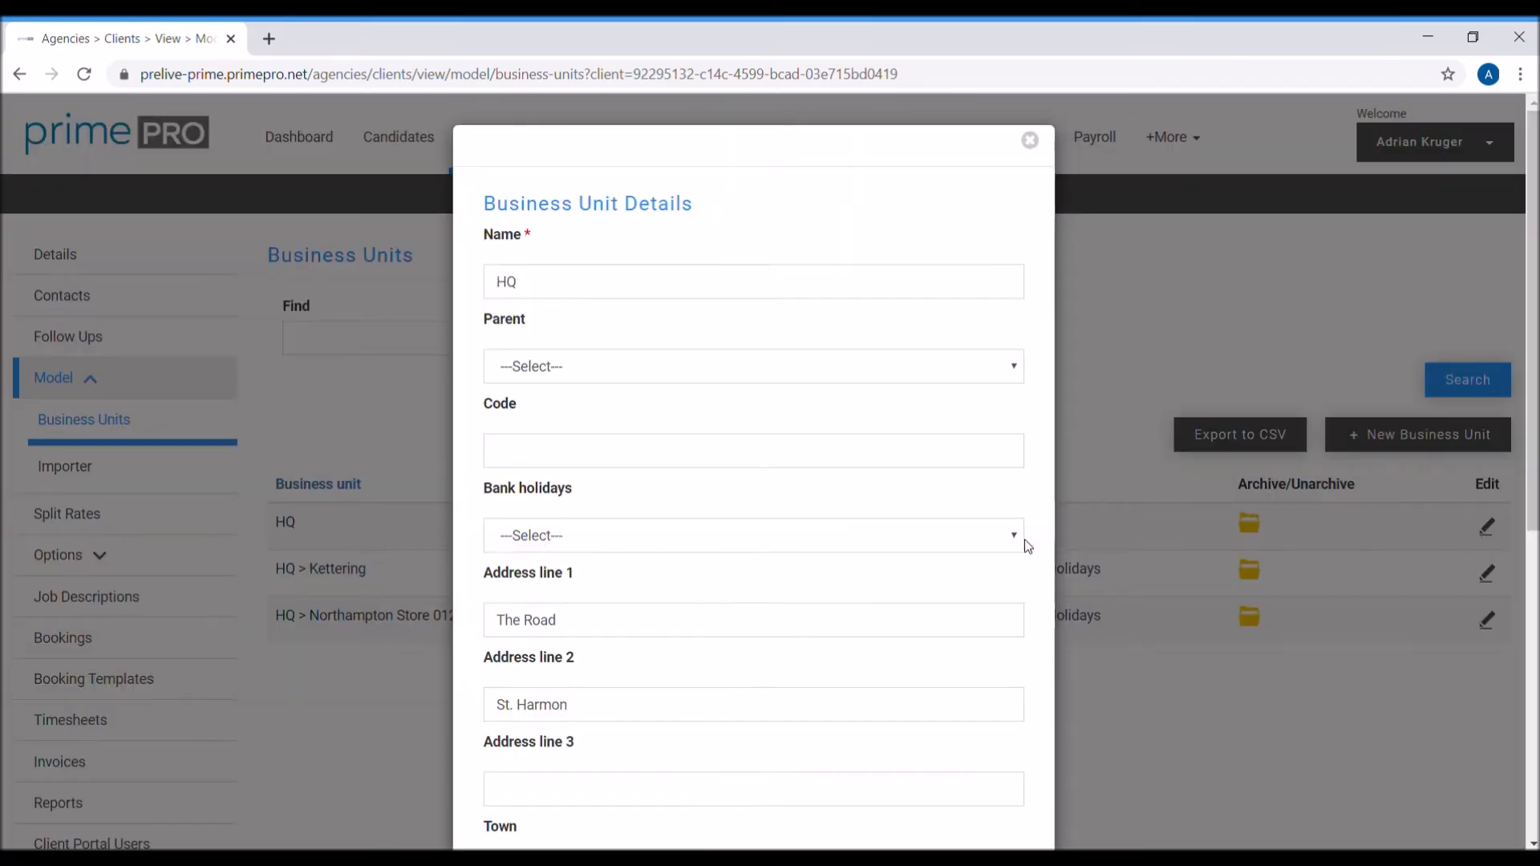
scroll(656, 270, down, 6)
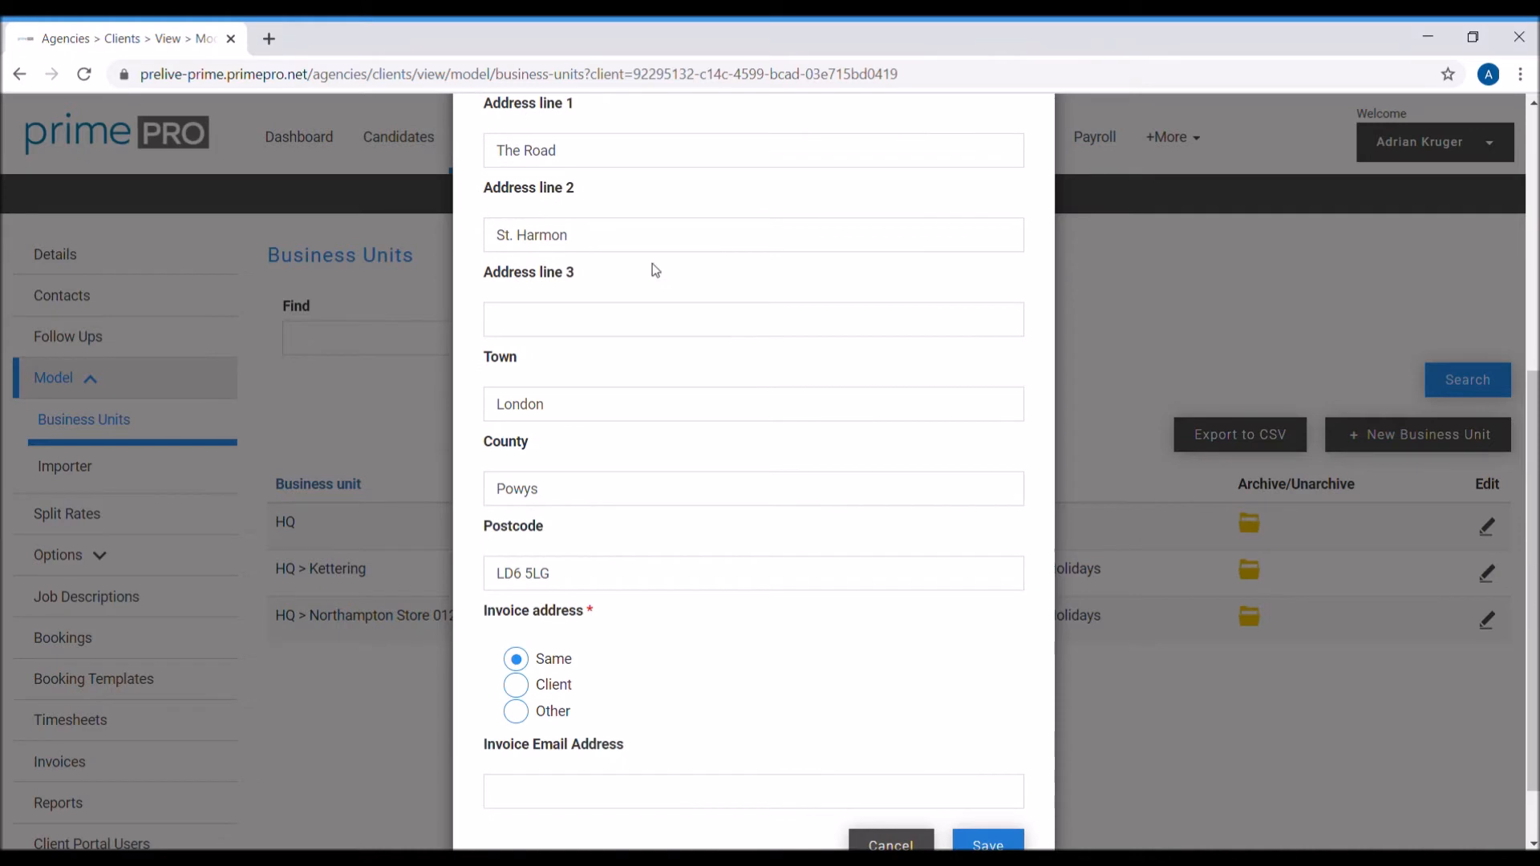
click(902, 842)
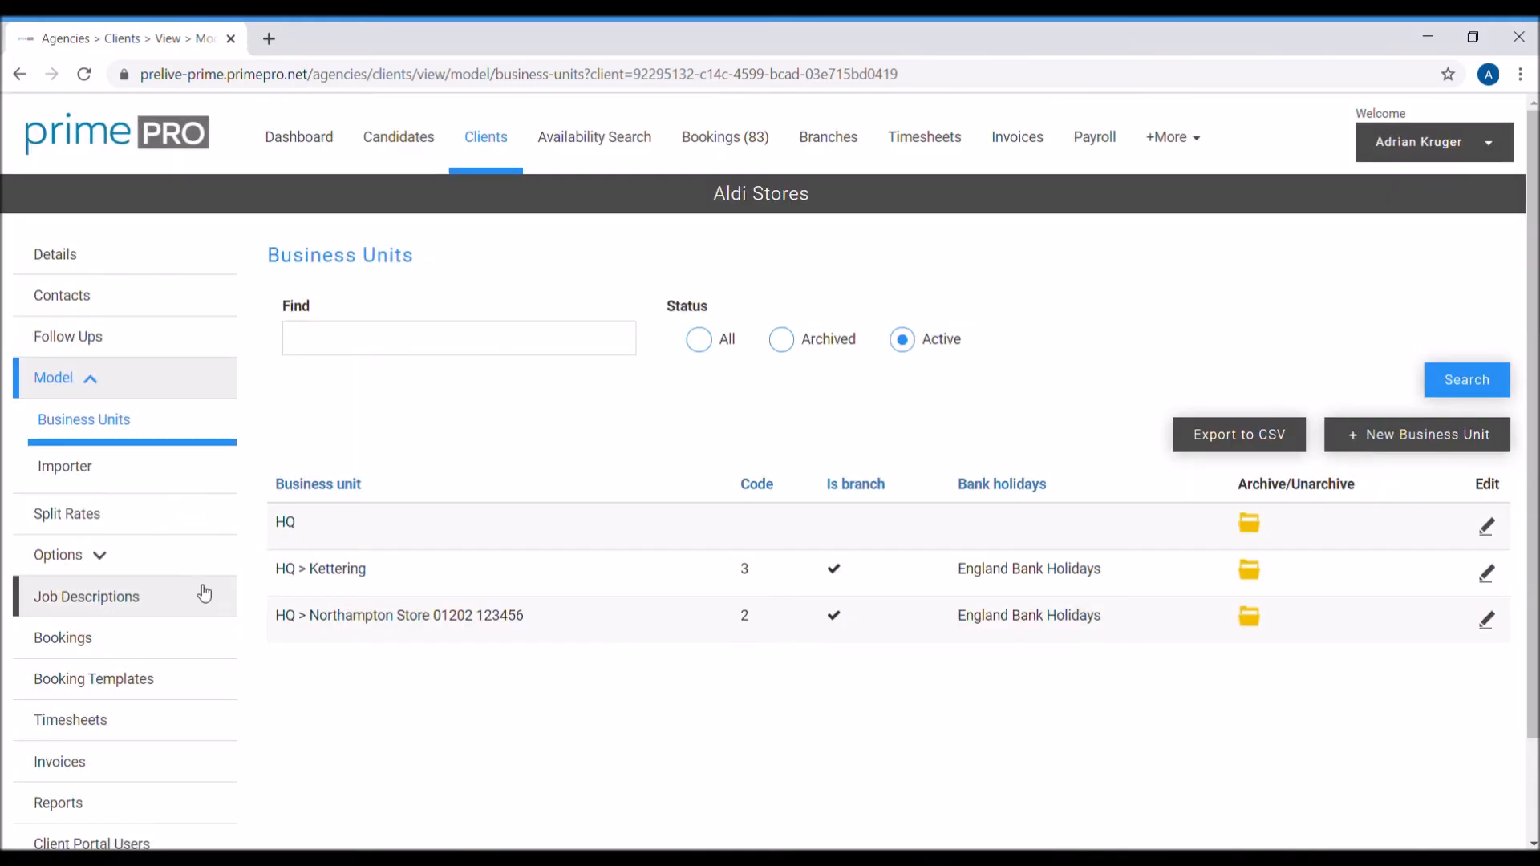
- Add a third rate label named Bank Holiday in the client's days and rates options and save the settings
click(132, 556)
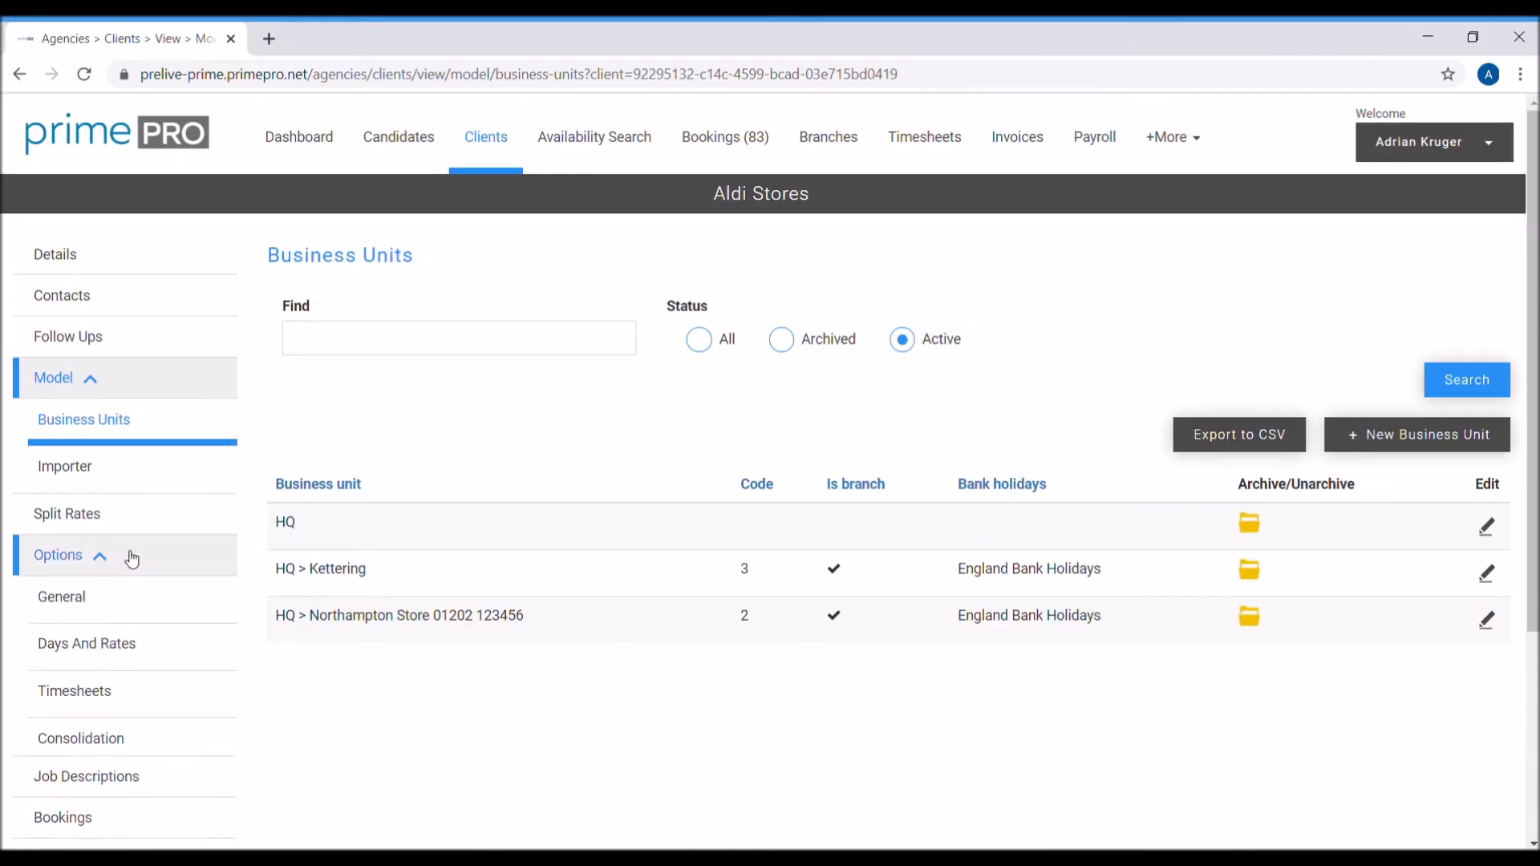
click(170, 661)
scroll(724, 650, down, 3)
click(397, 539)
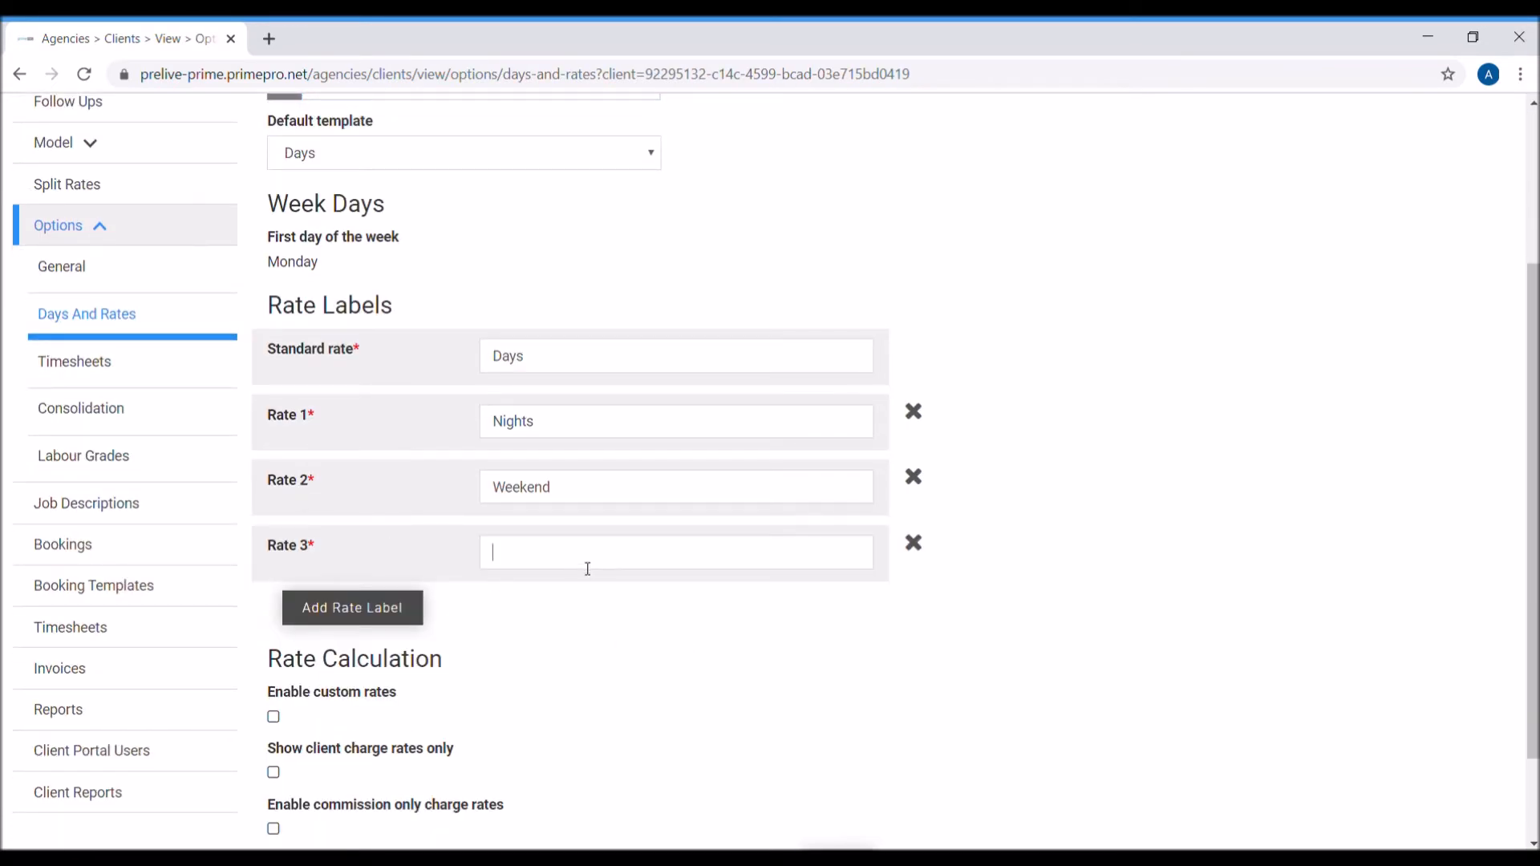
text(Bank Hoiday)
key(BackSpace)
key(BackSpace)
key(BackSpace)
text(liday)
scroll(666, 593, down, 2)
click(834, 748)
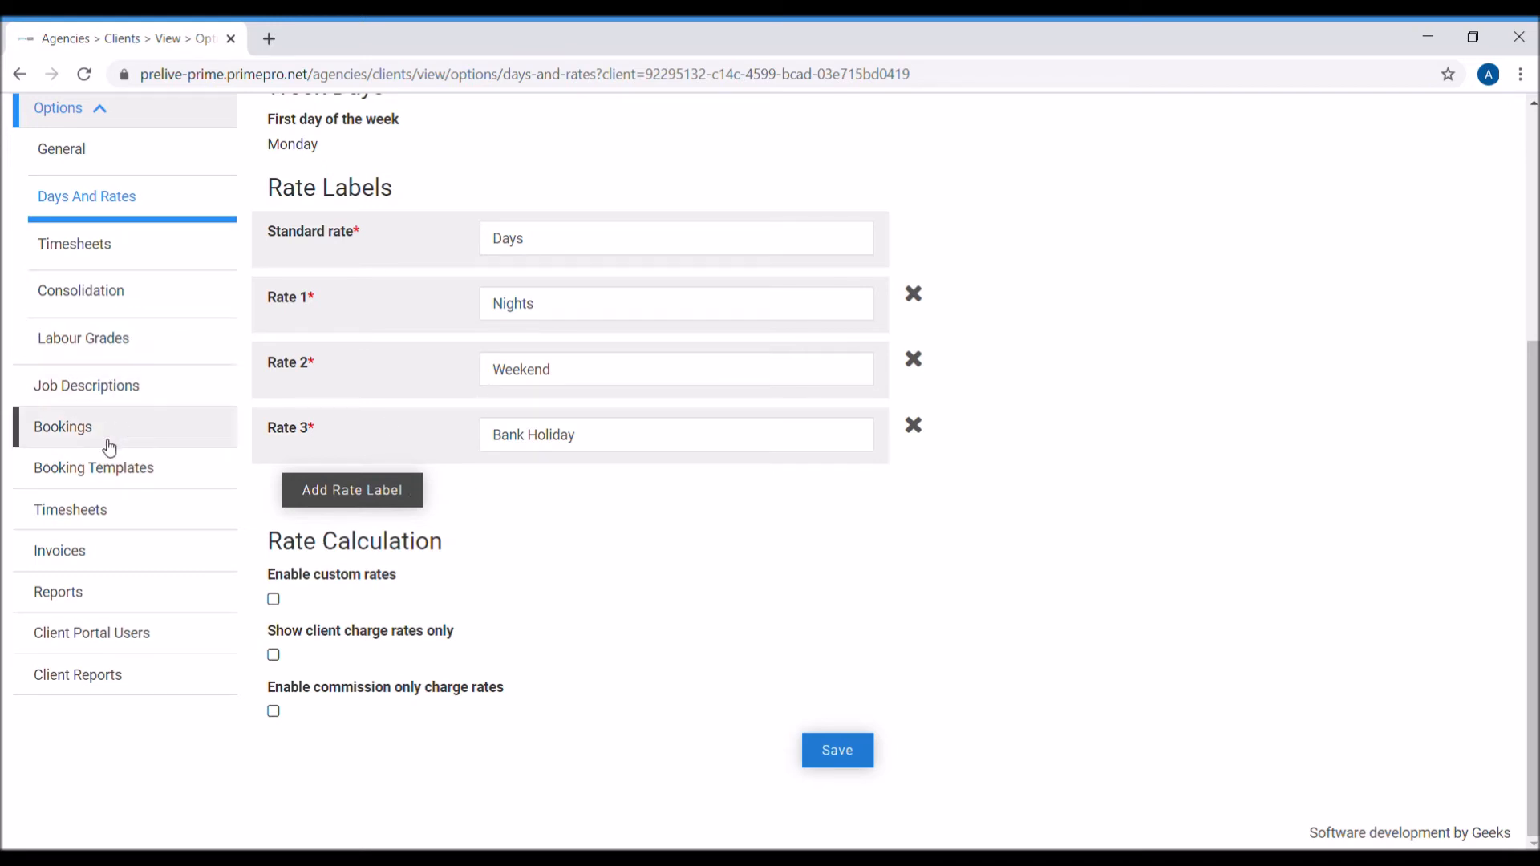
- Open the rate cards of the Operative Days labour grade in the client's options
click(101, 351)
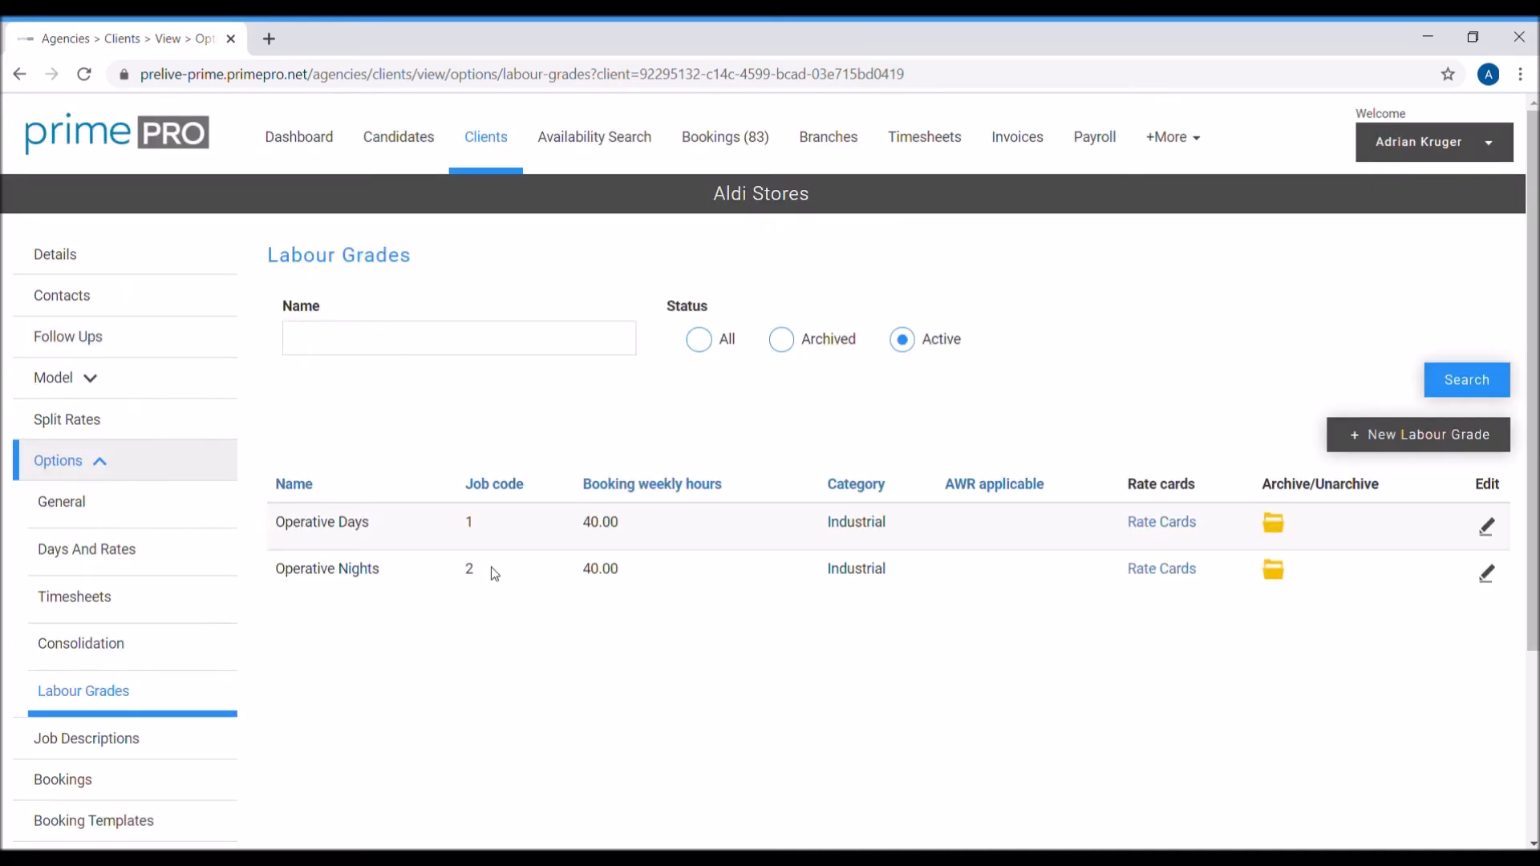
drag(407, 525, 301, 525)
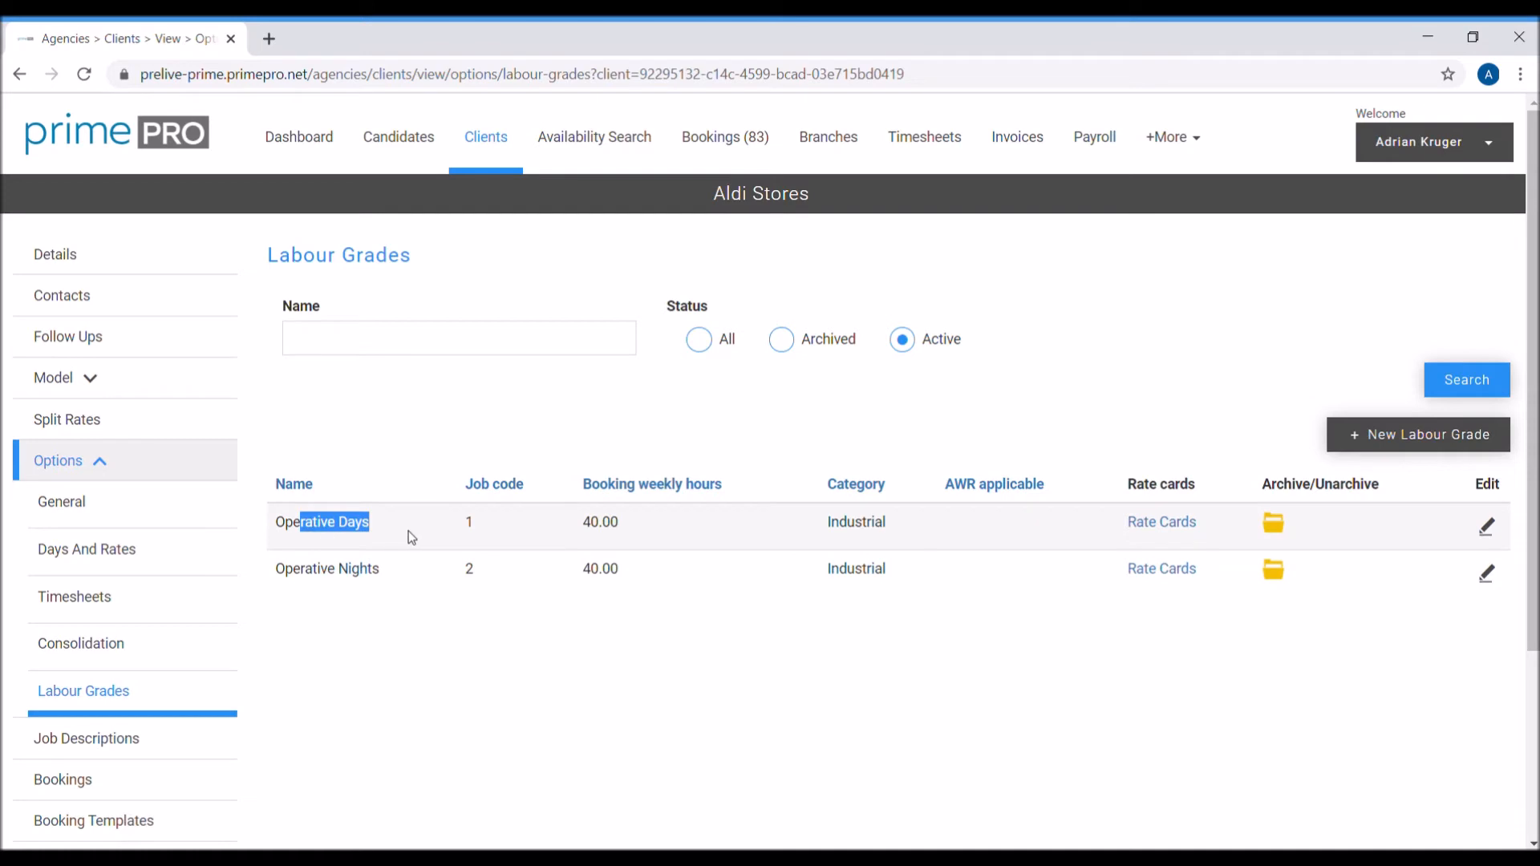
click(1179, 524)
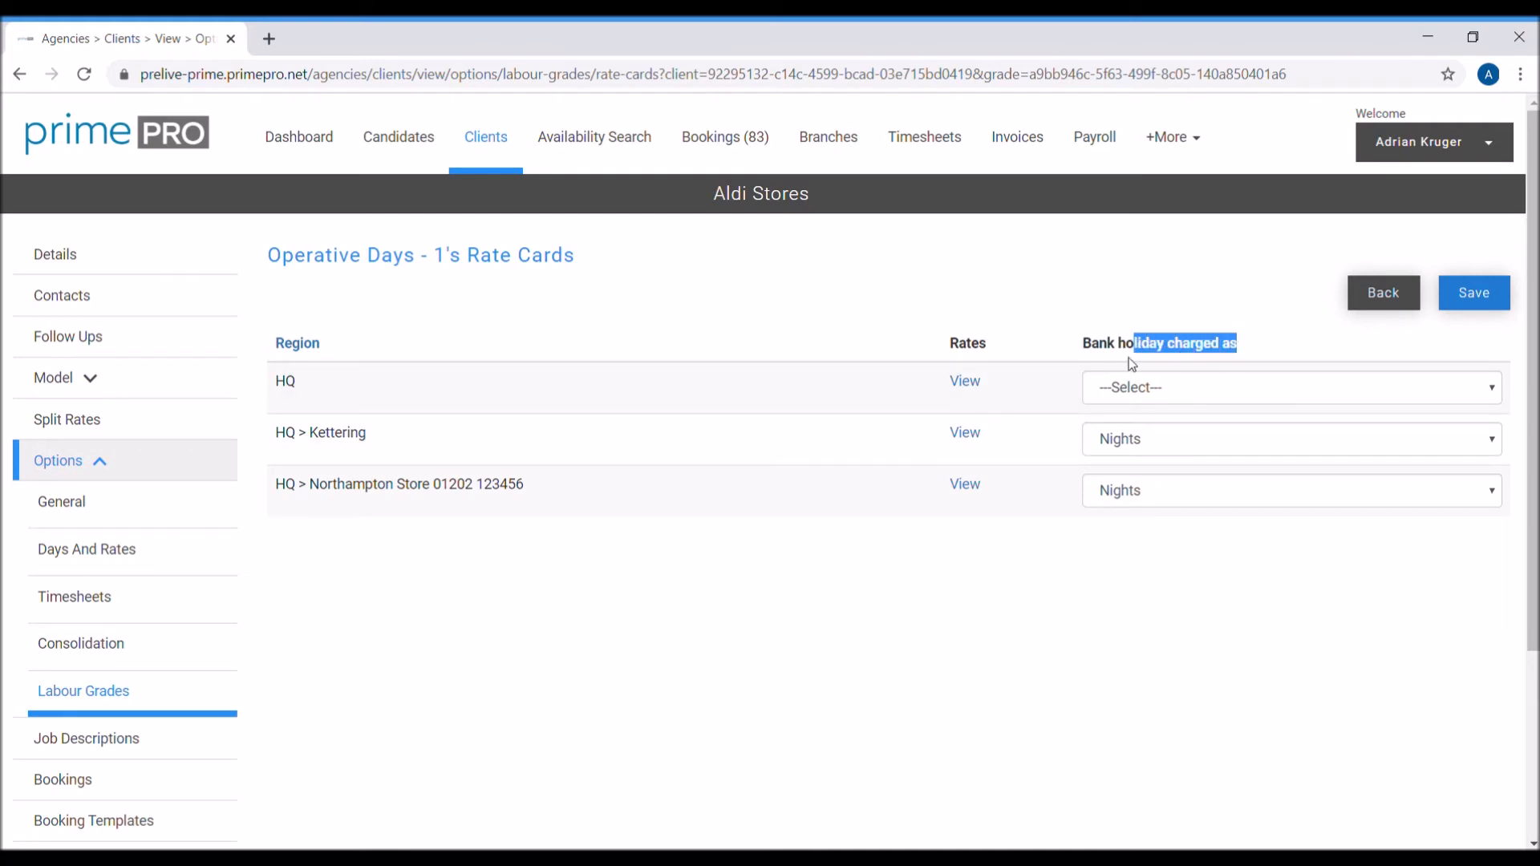
drag(1092, 363, 1085, 360)
click(676, 598)
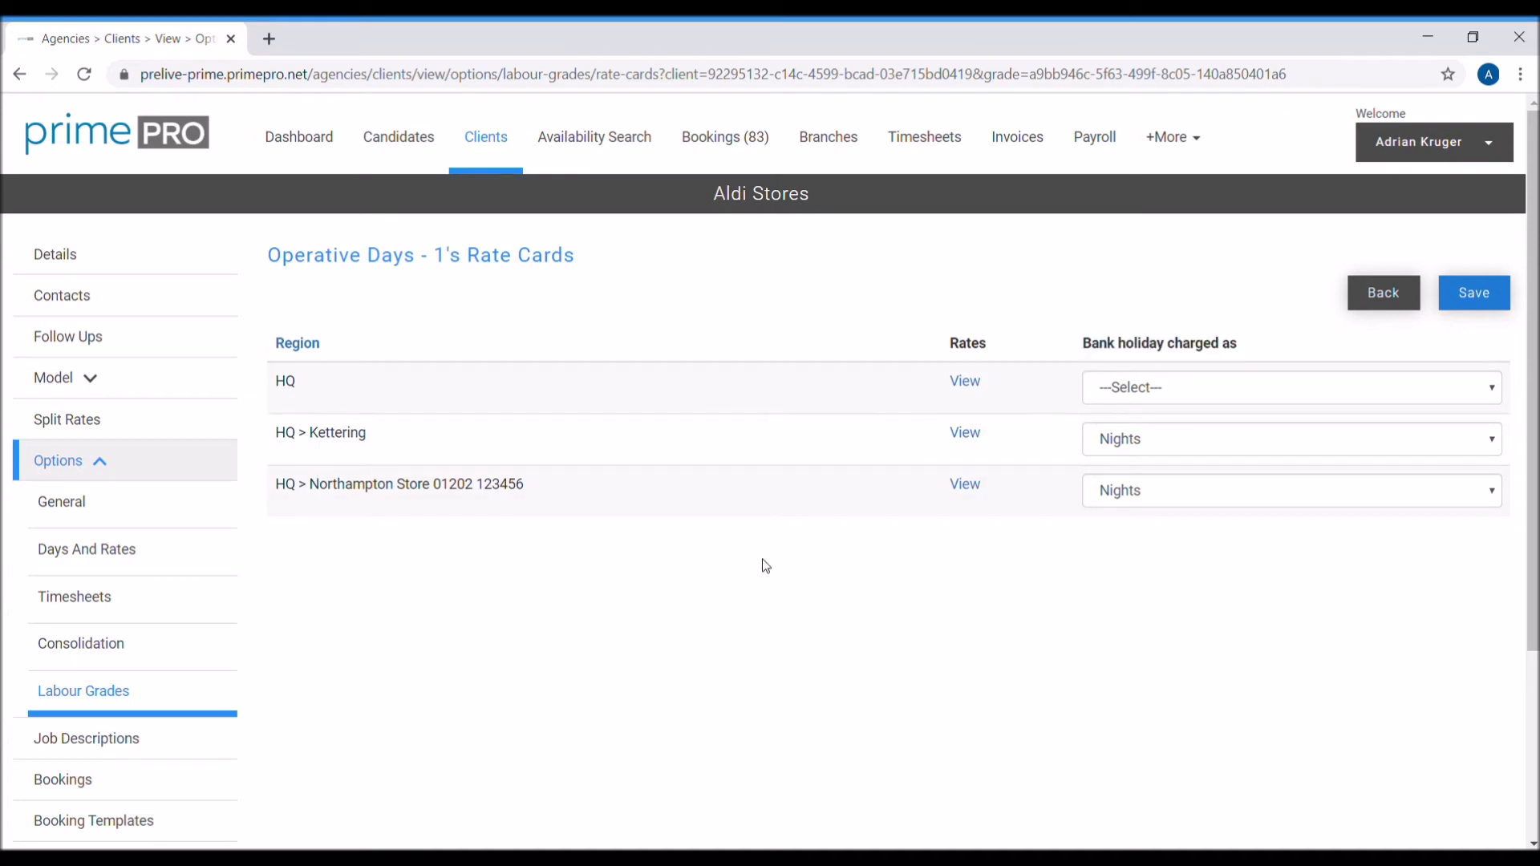
drag(437, 266, 328, 267)
click(390, 274)
- Set Kettering and Northampton Store to charge bank holidays as Bank Holiday and save the rate cards
click(1252, 446)
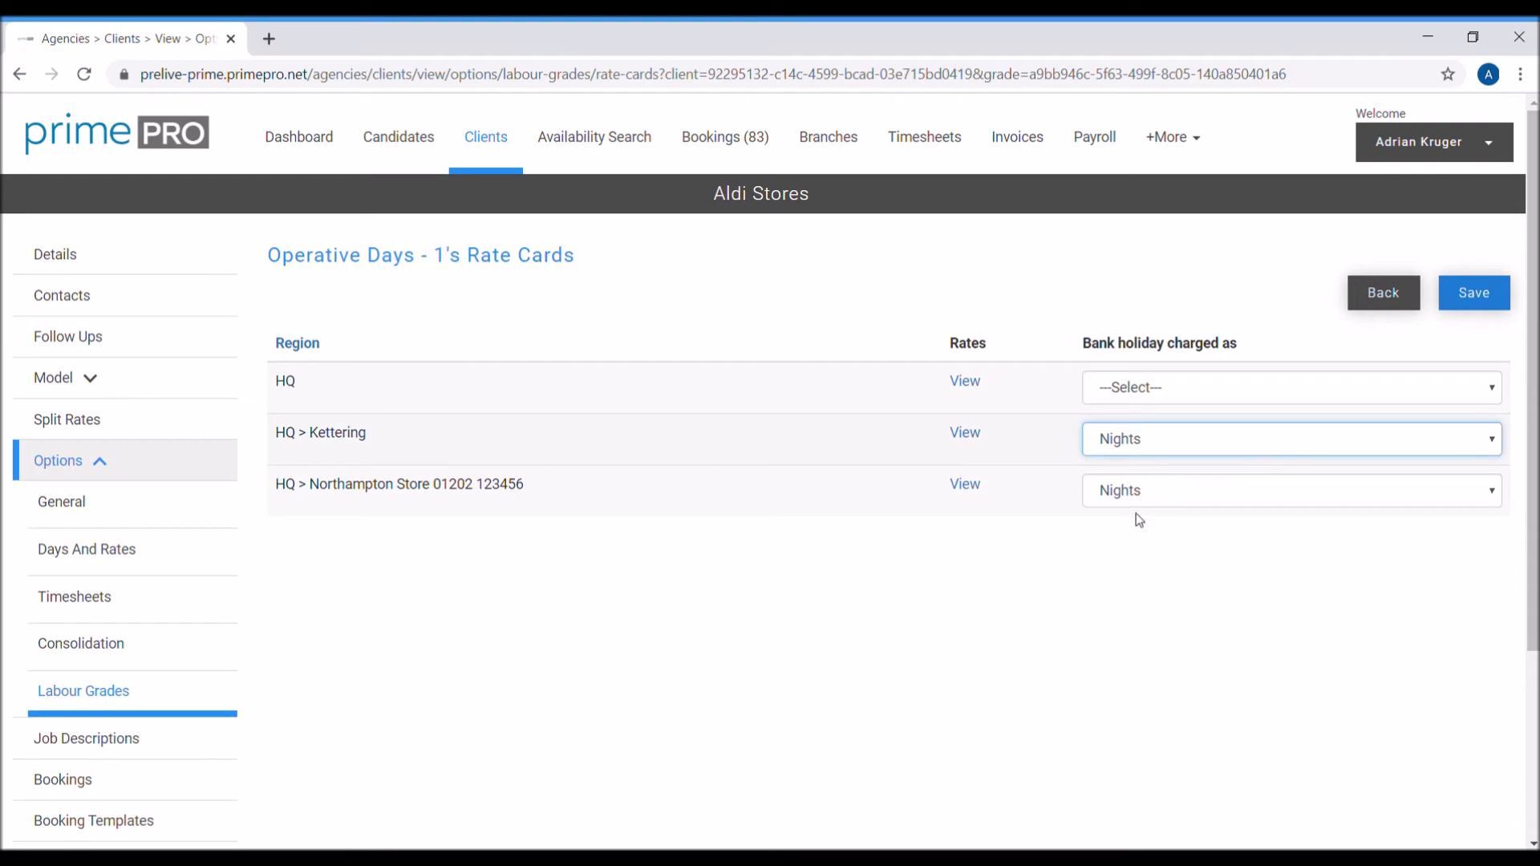
click(1136, 533)
click(1162, 499)
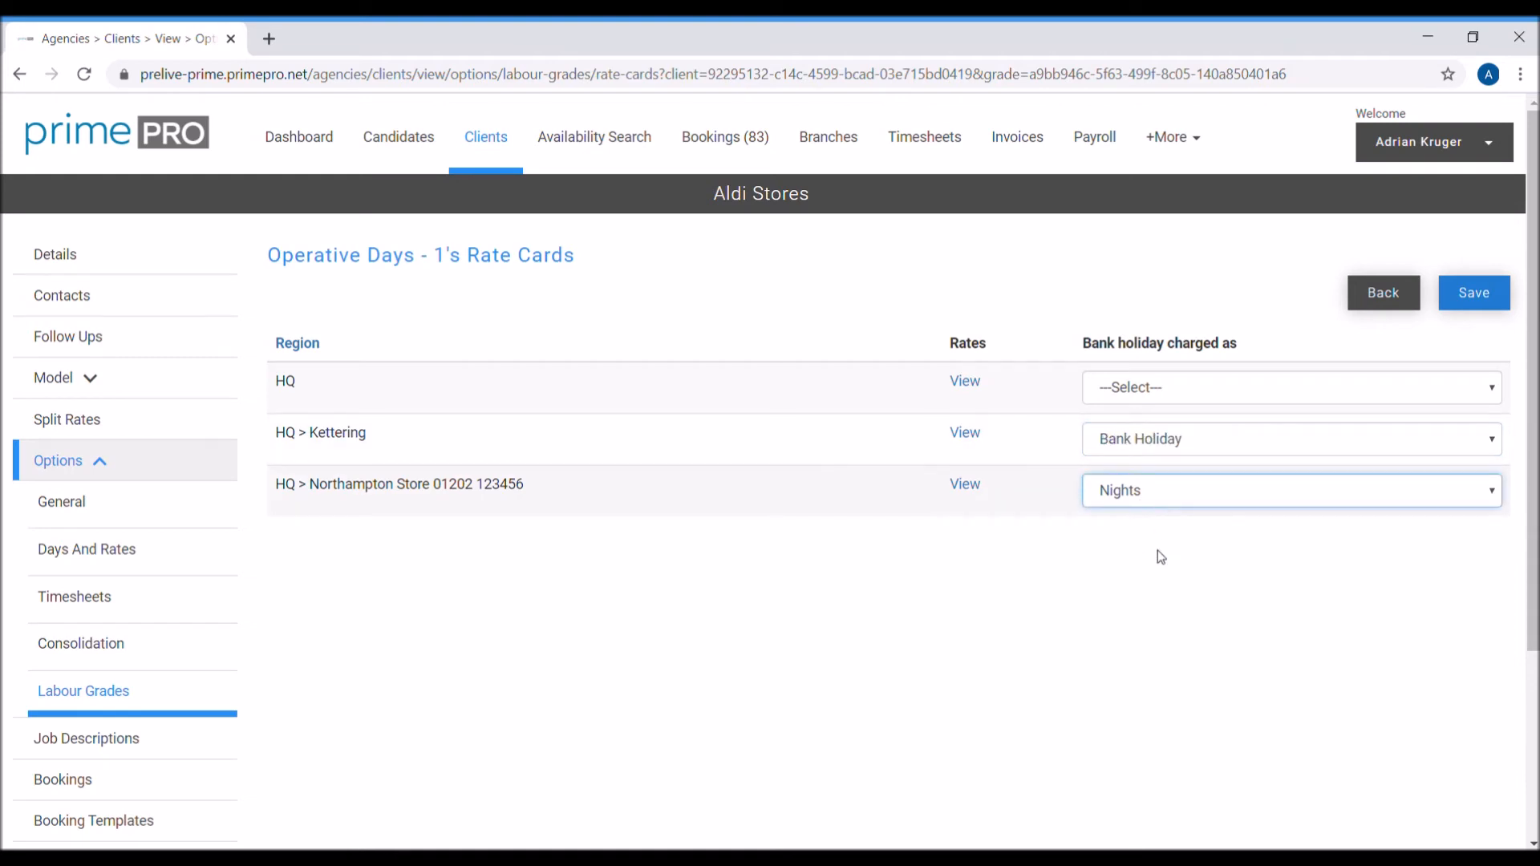
click(1152, 597)
click(1483, 299)
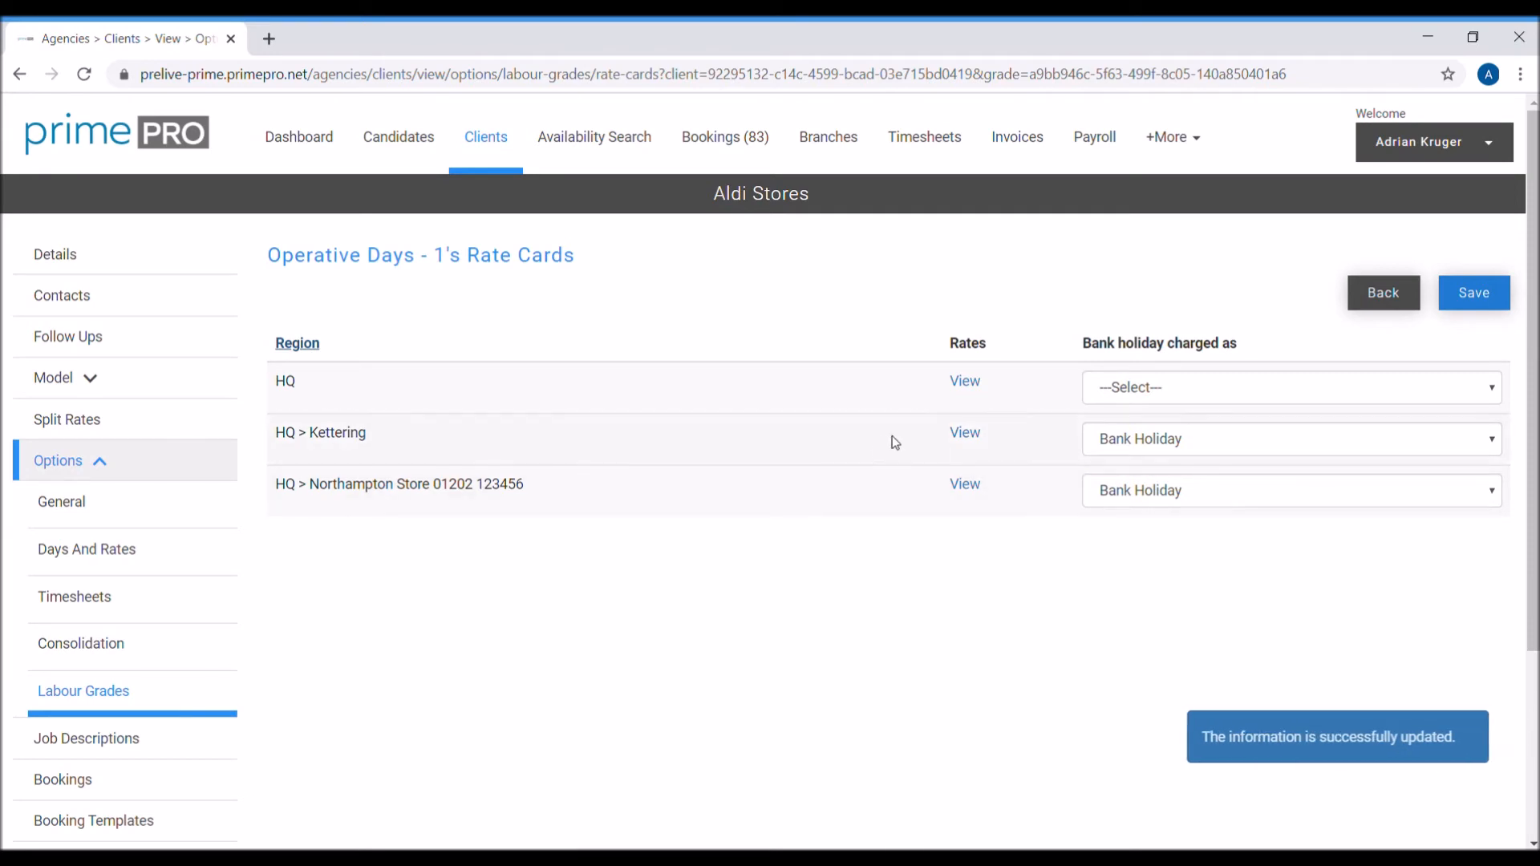
- In Northampton Store's rates, set the Bank Holiday pay rate to 12 and agency margin to 3, save, and return to the rate cards
click(965, 485)
scroll(934, 609, down, 3)
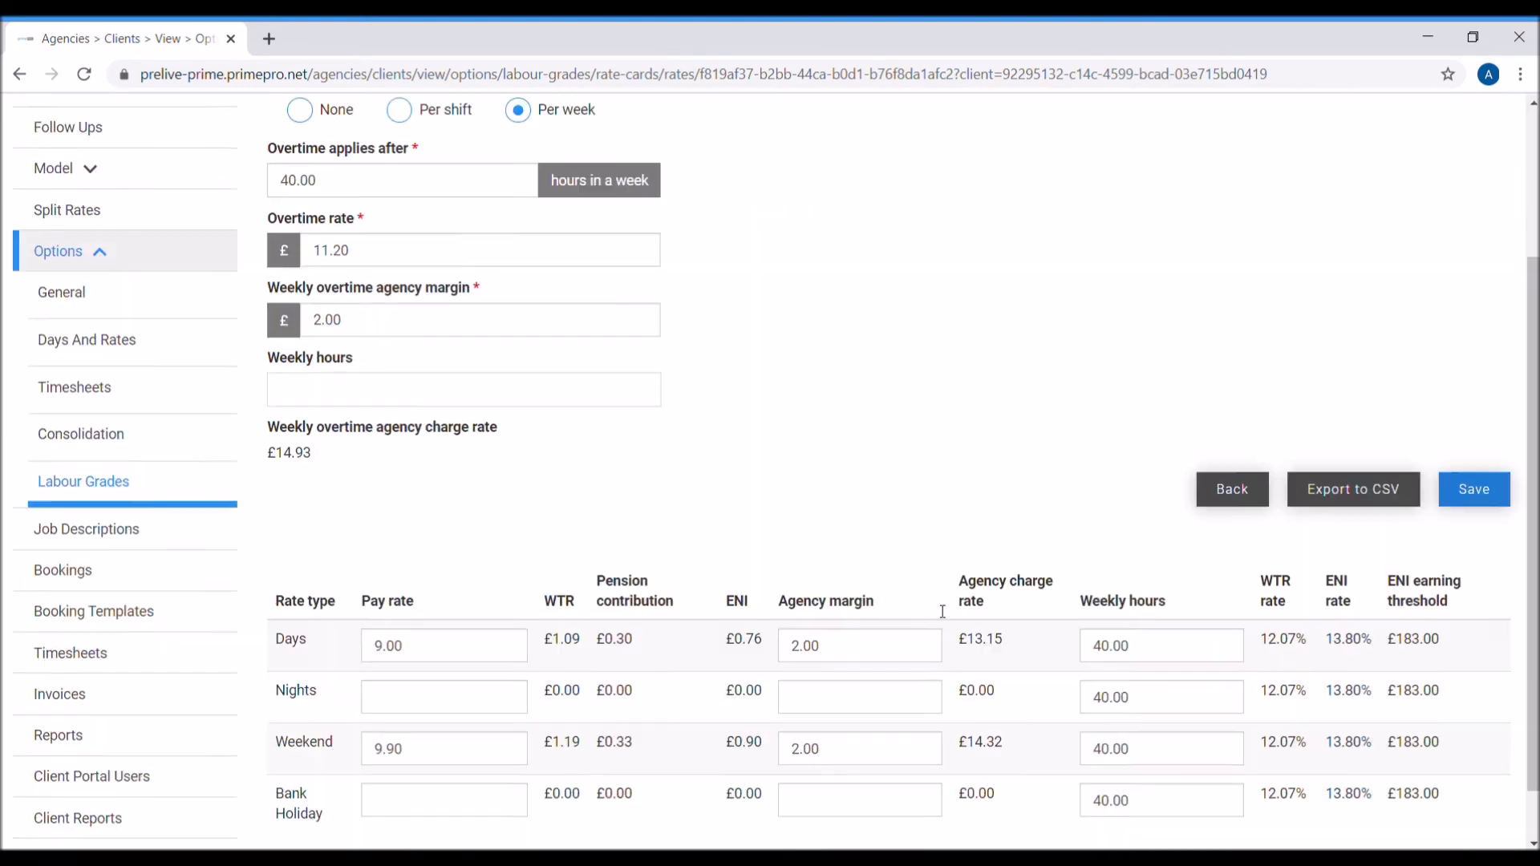
click(489, 736)
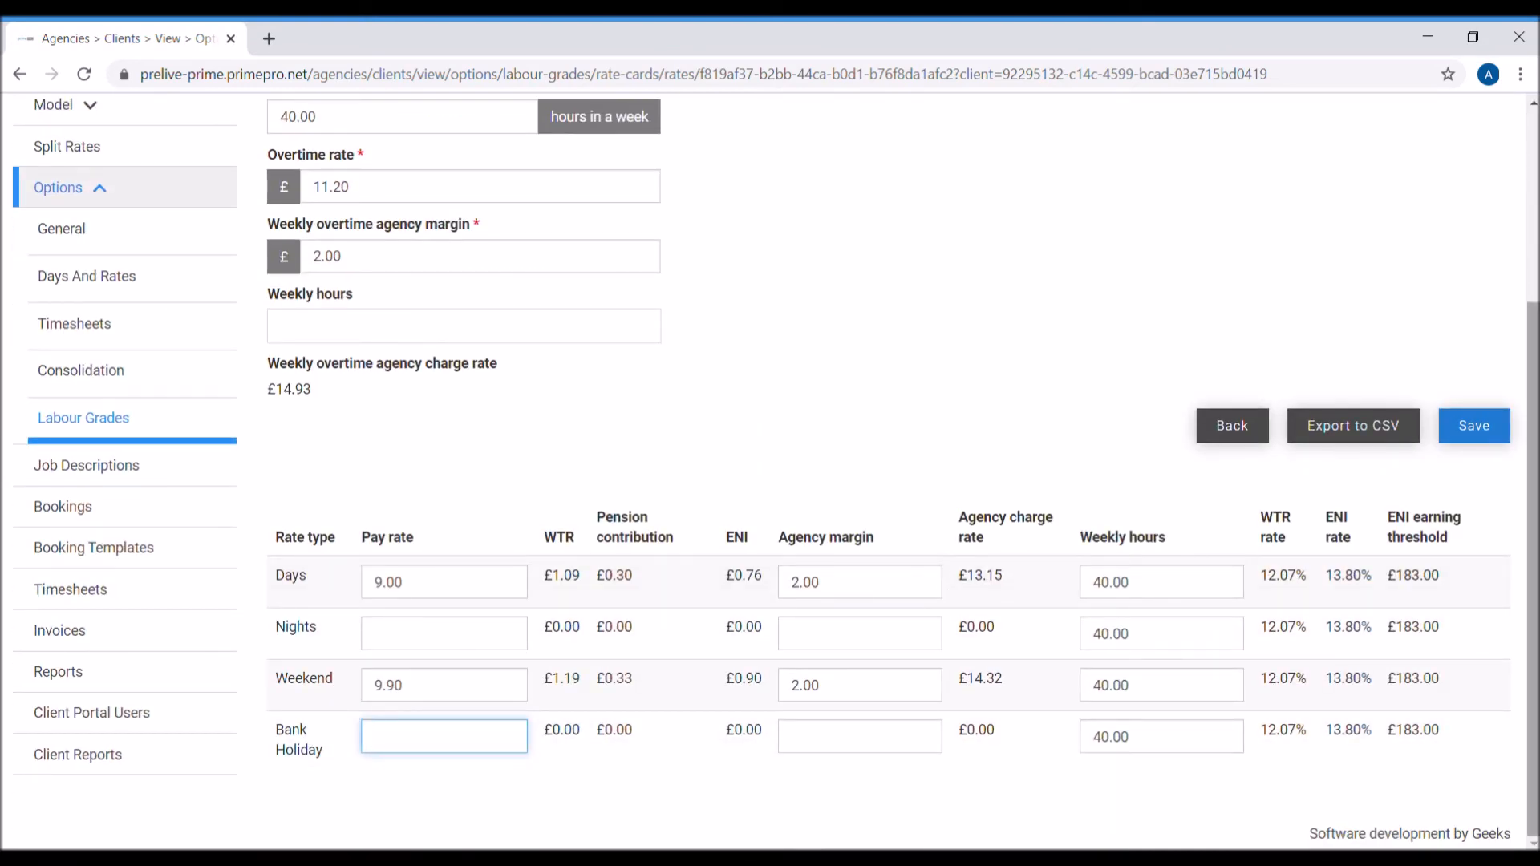
text(12)
key(Tab)
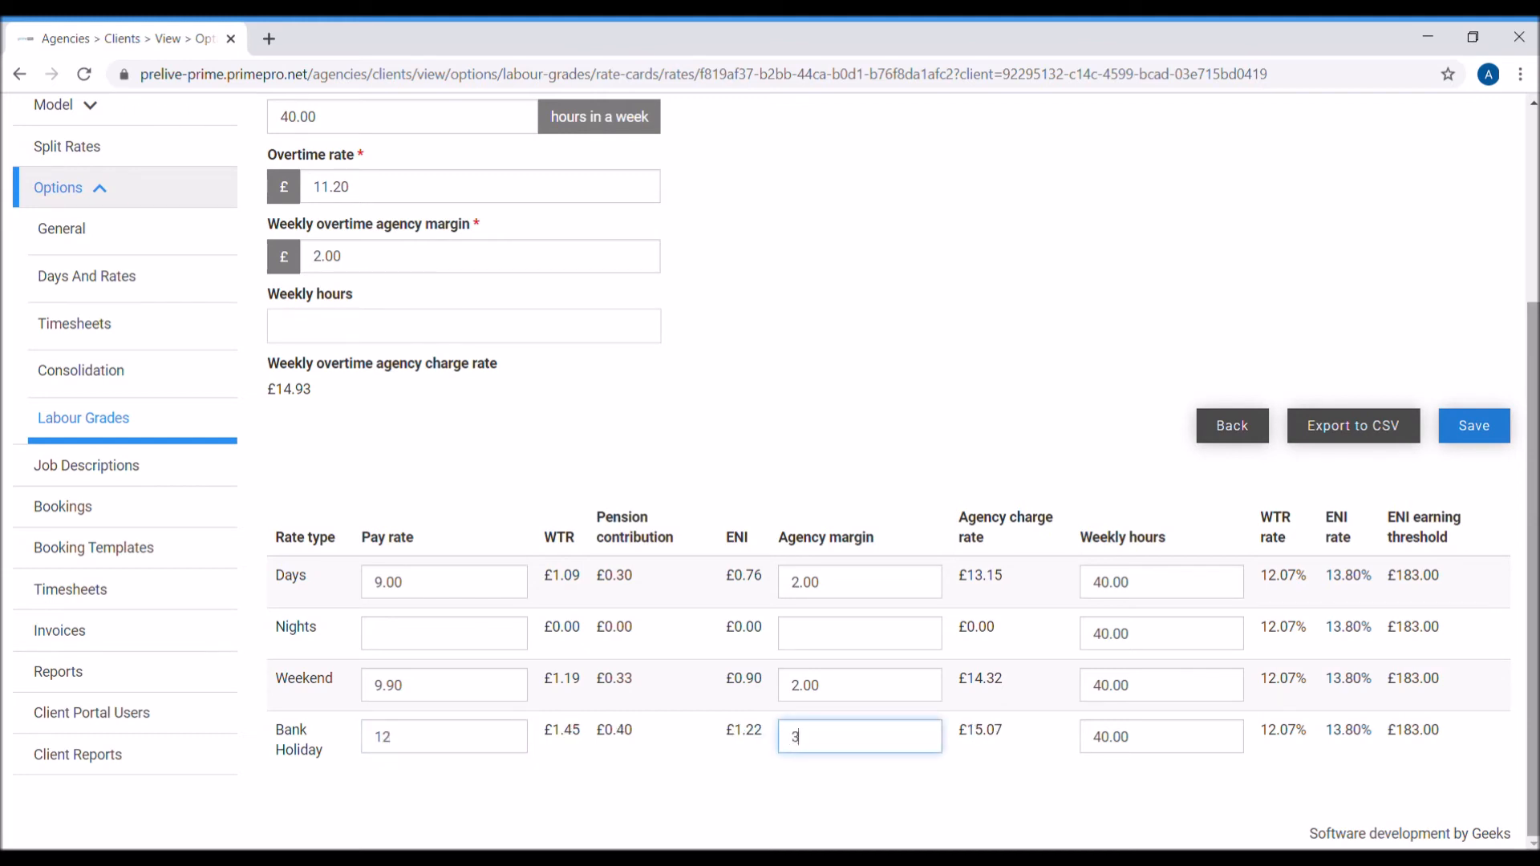
text(3)
key(Tab)
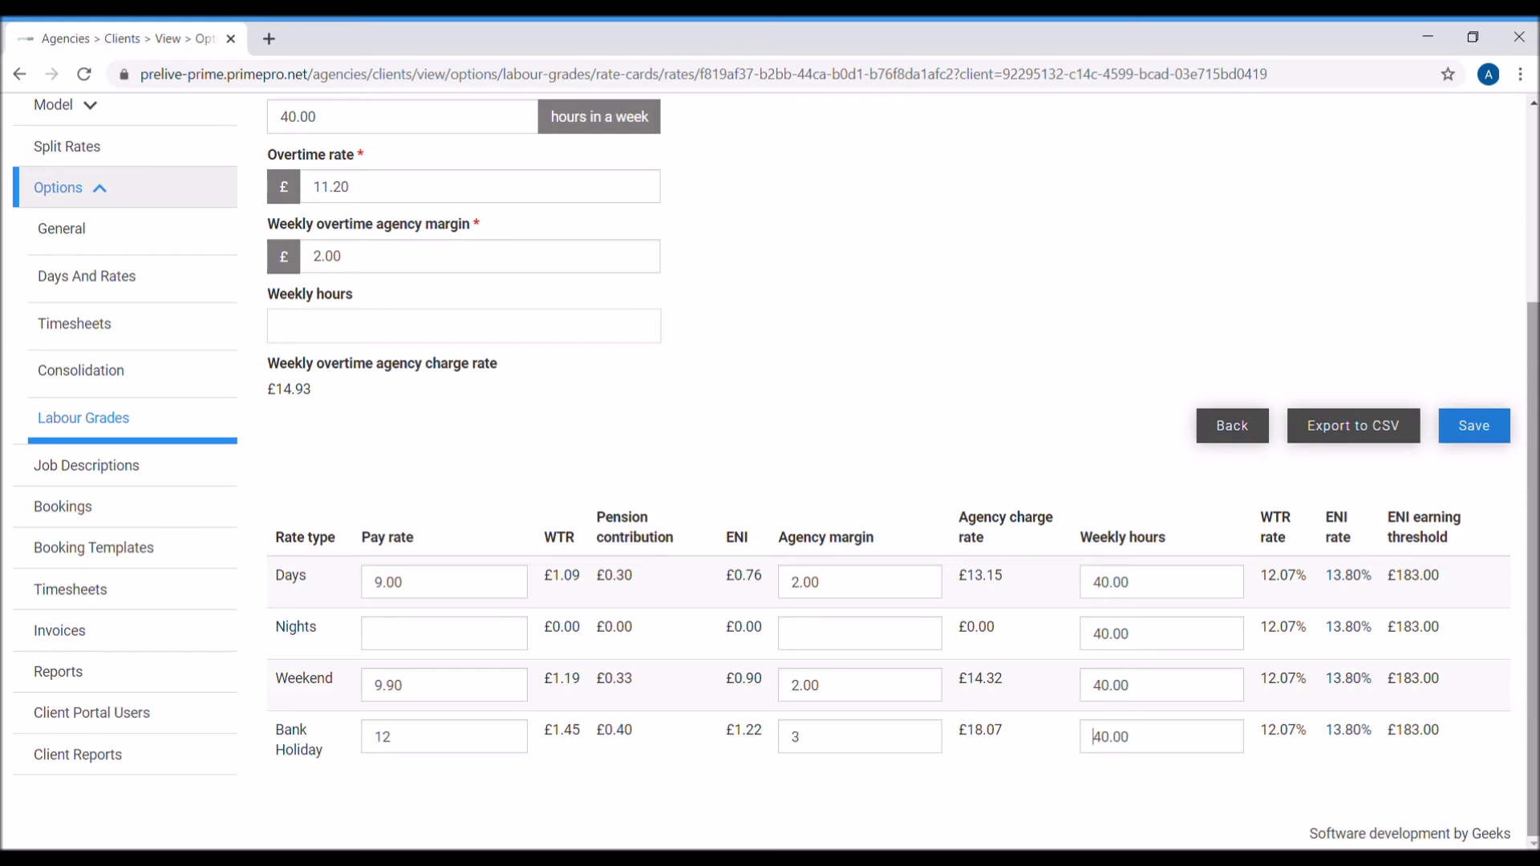
click(1509, 434)
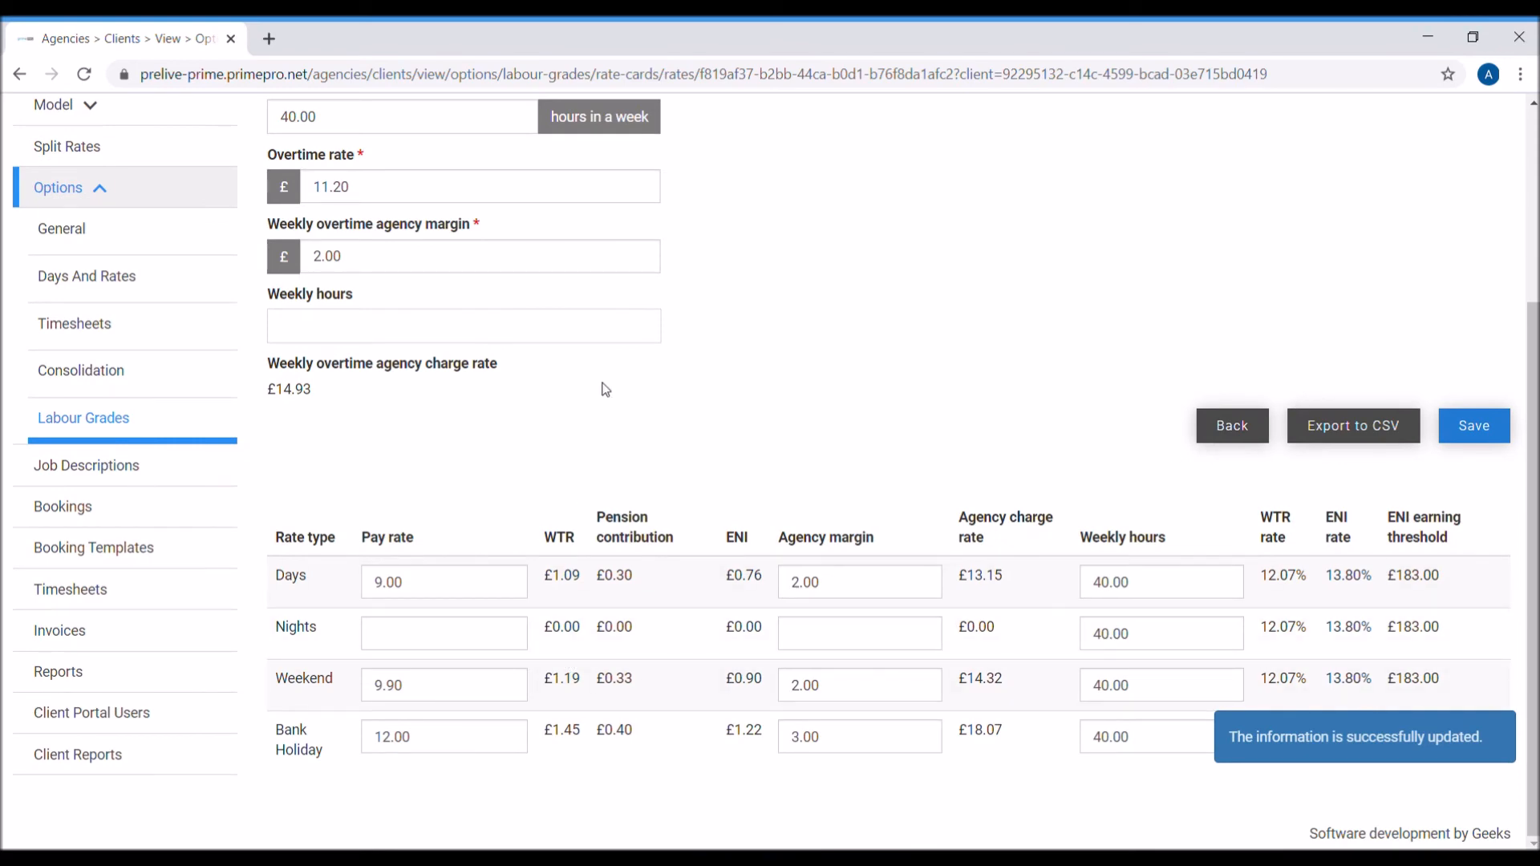
scroll(693, 279, up, 4)
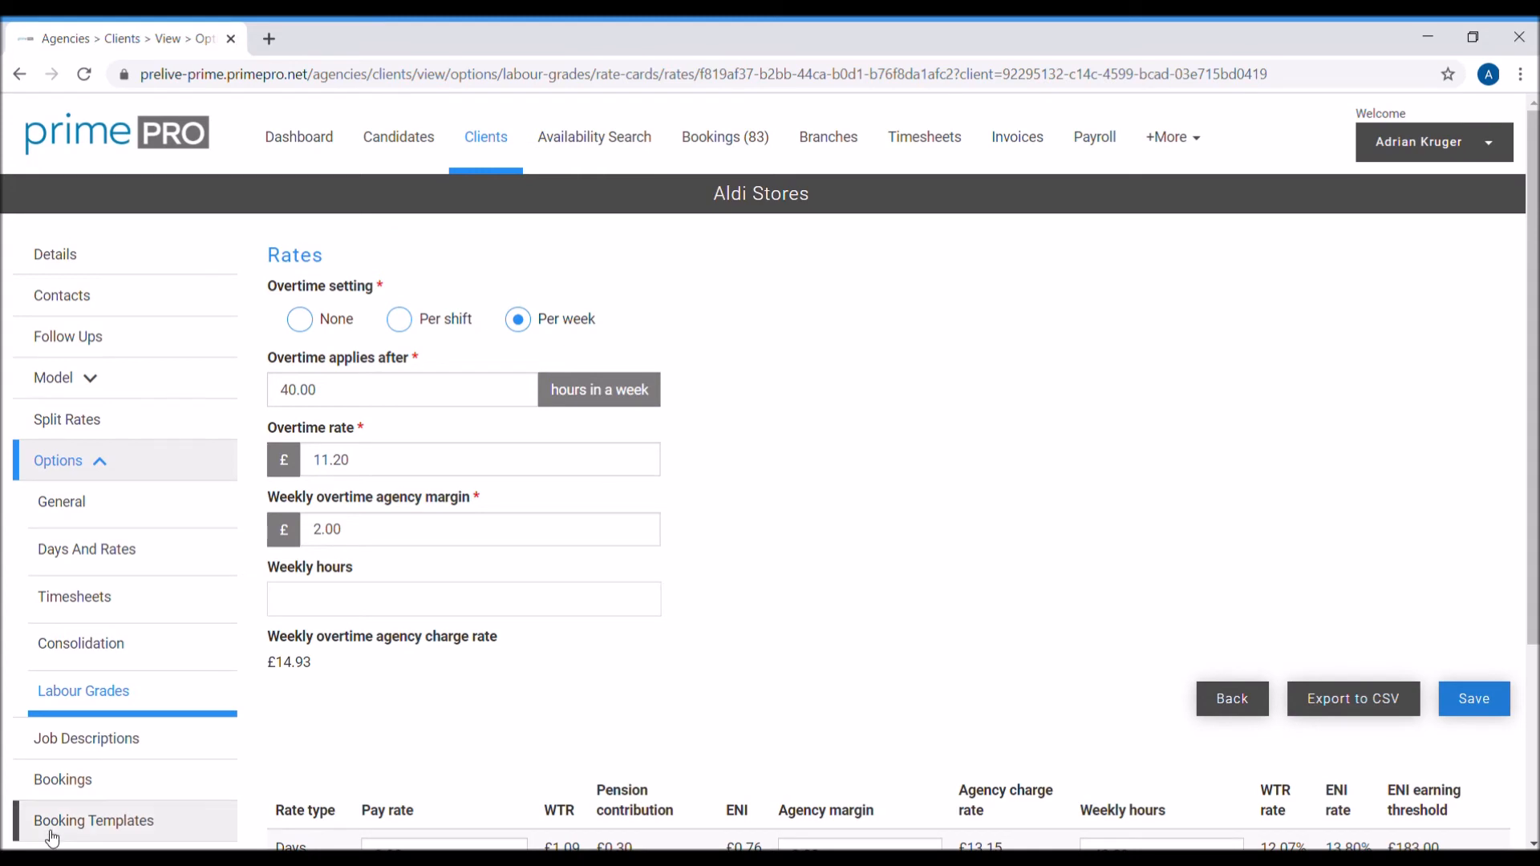
click(1211, 700)
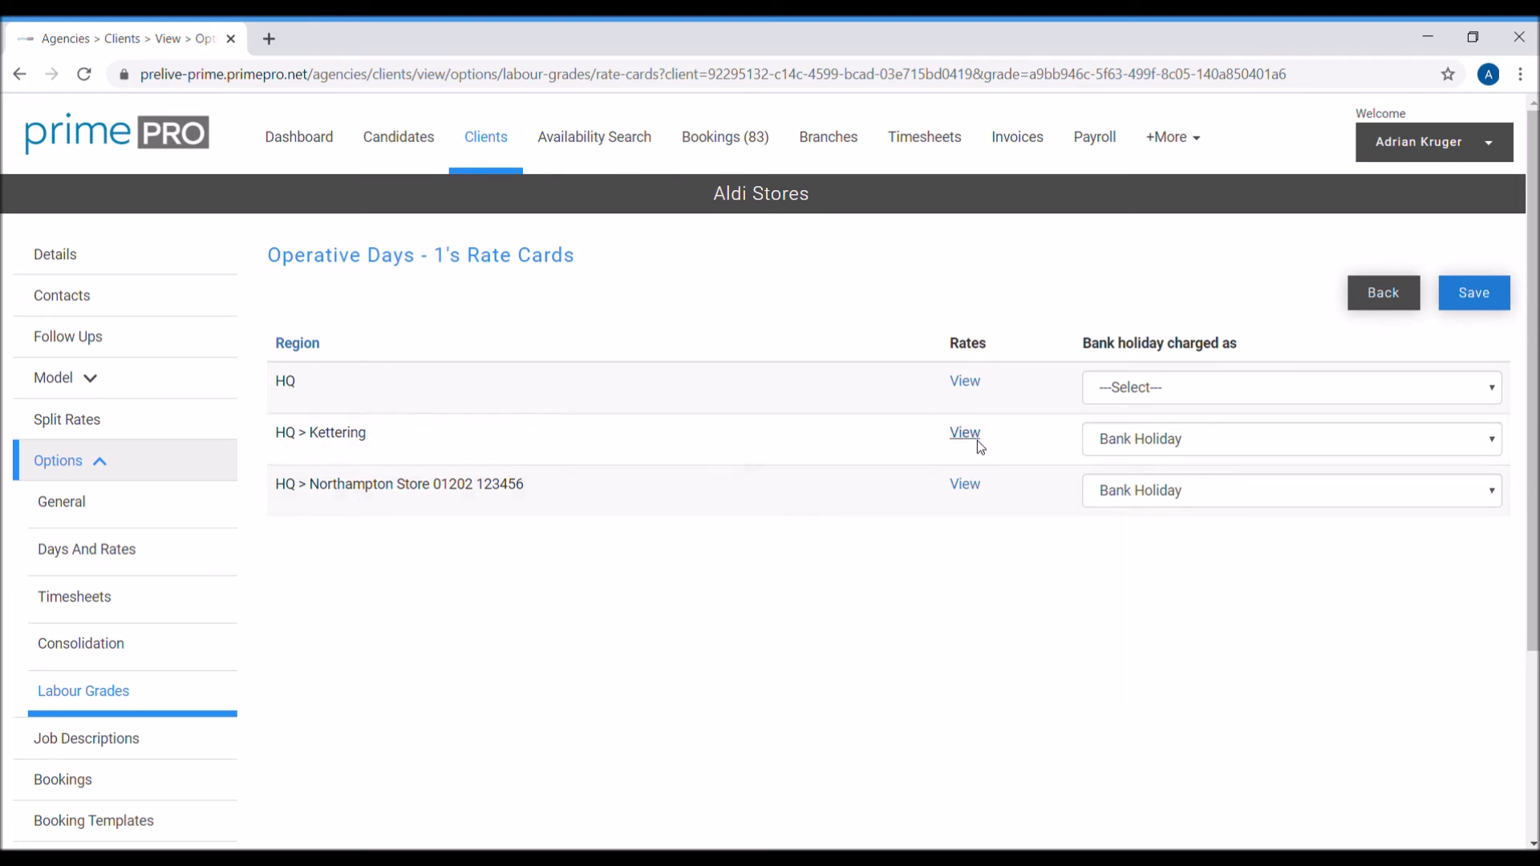
- In Kettering's rates, set the Bank Holiday pay and overtime pay rates to 12 and both agency margins to 3, and save
click(978, 441)
scroll(371, 636, down, 3)
click(388, 502)
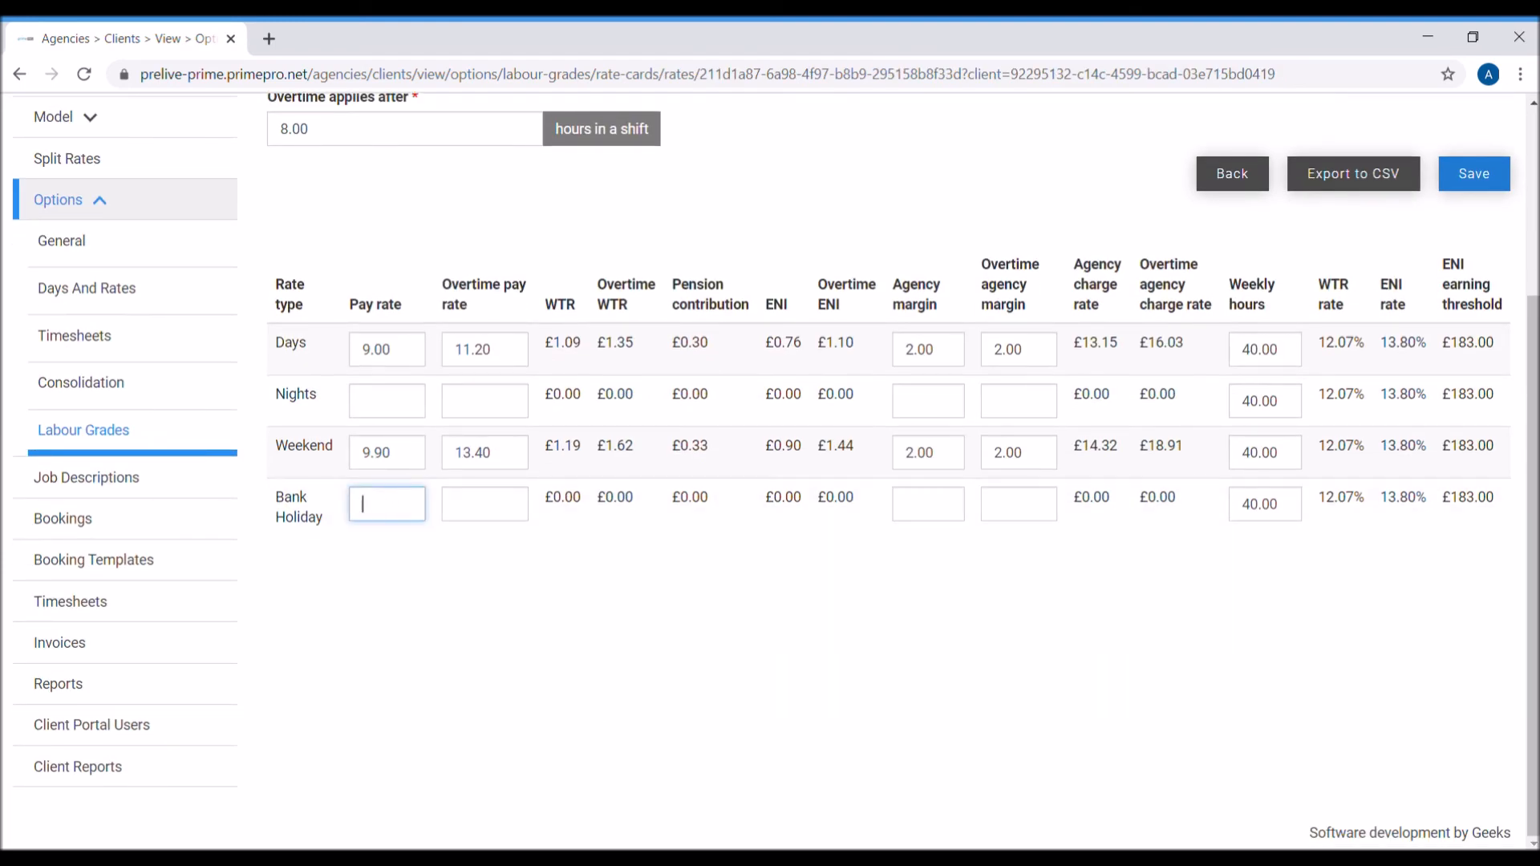
text(12)
click(473, 513)
text(12)
click(919, 513)
text(3)
click(1003, 518)
text(3)
scroll(1369, 325, up, 3)
click(1481, 411)
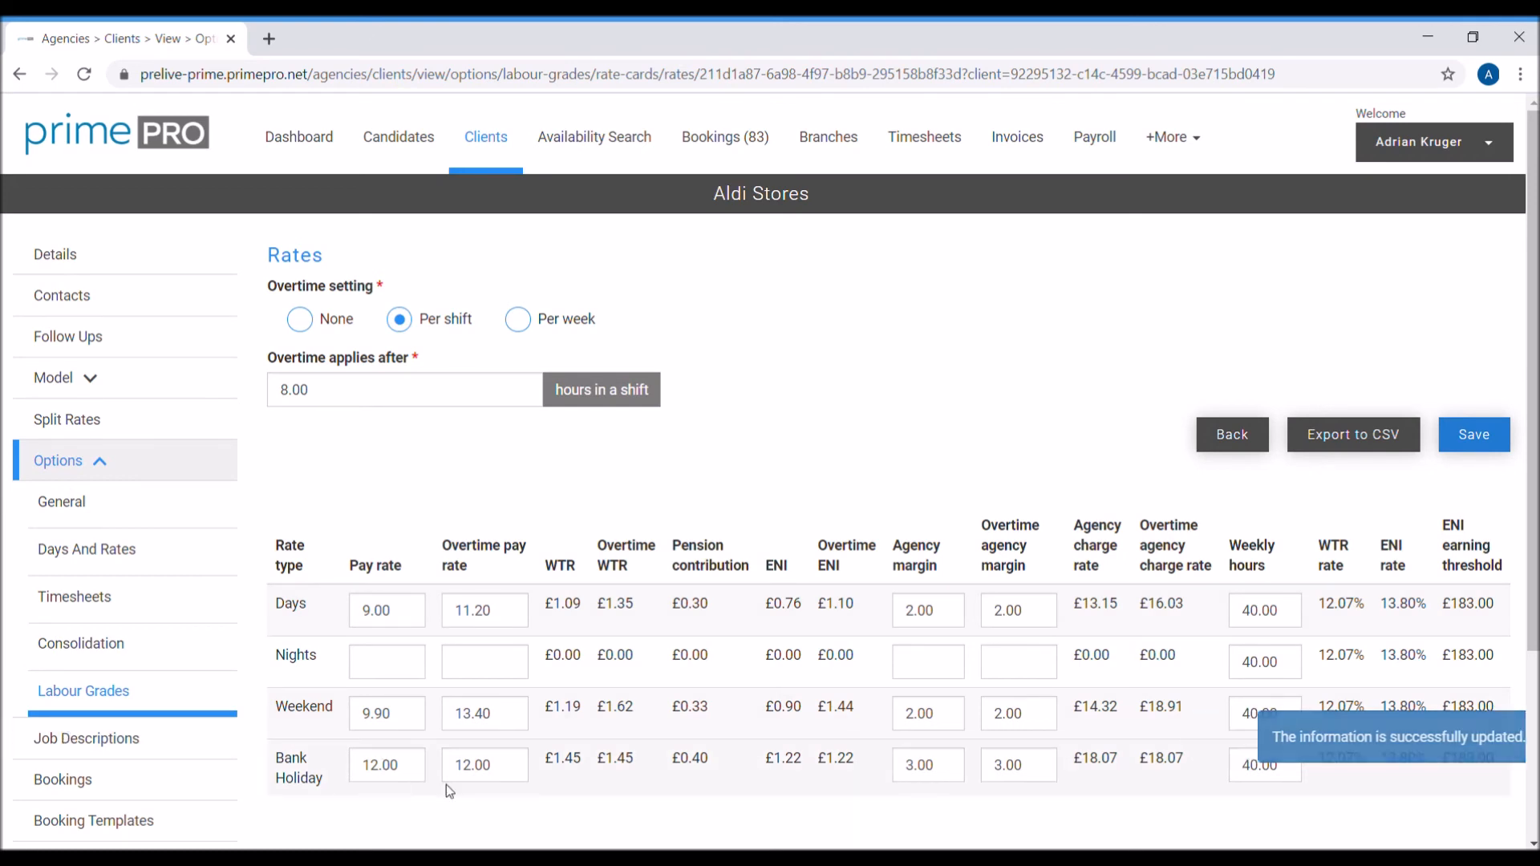
drag(504, 778, 388, 772)
click(408, 769)
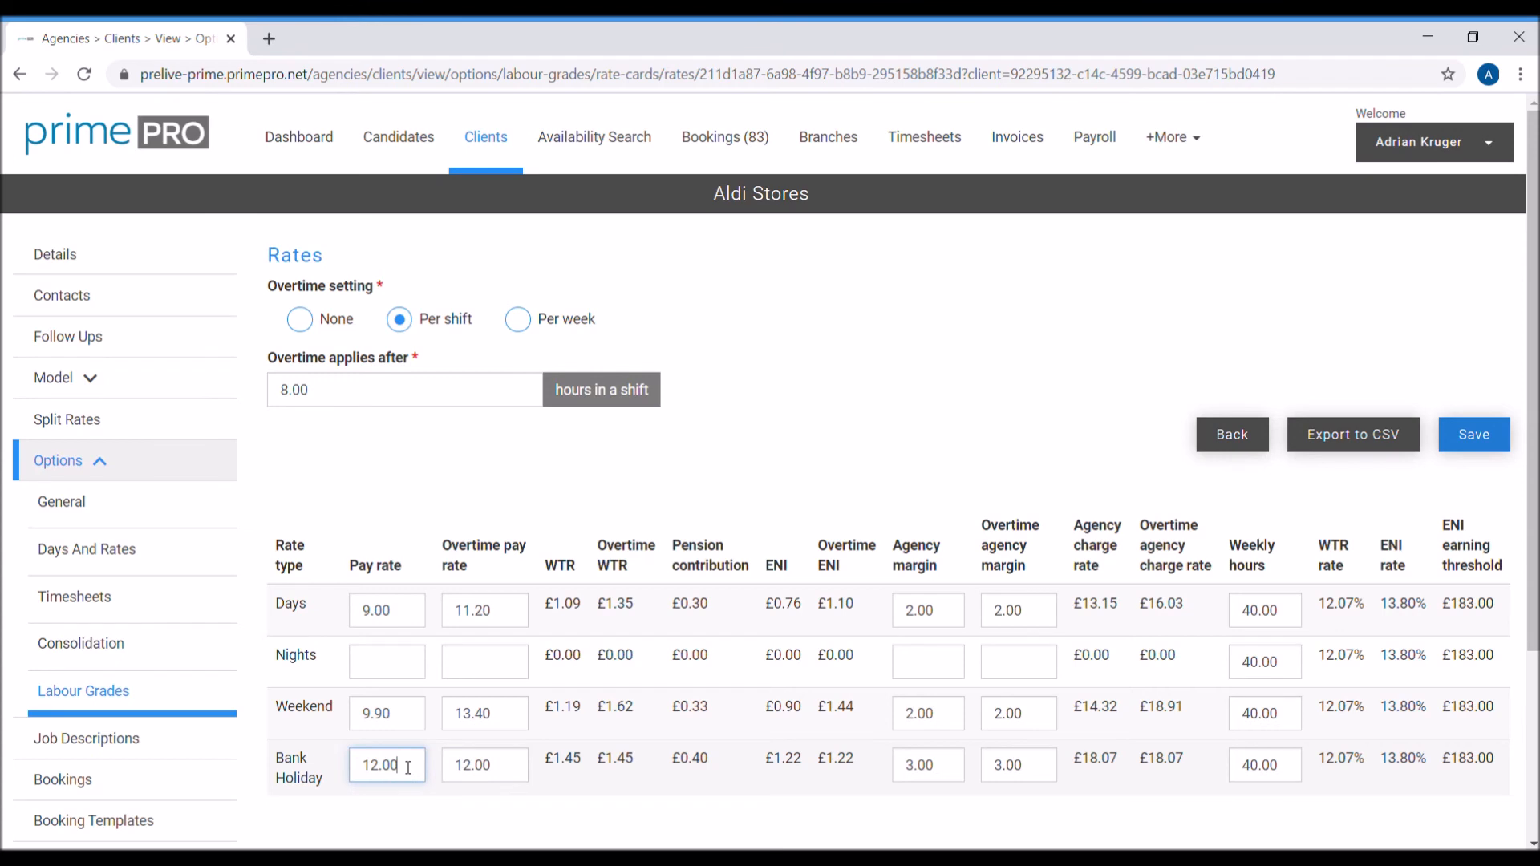
mouse_move(1173, 138)
key(Tab)
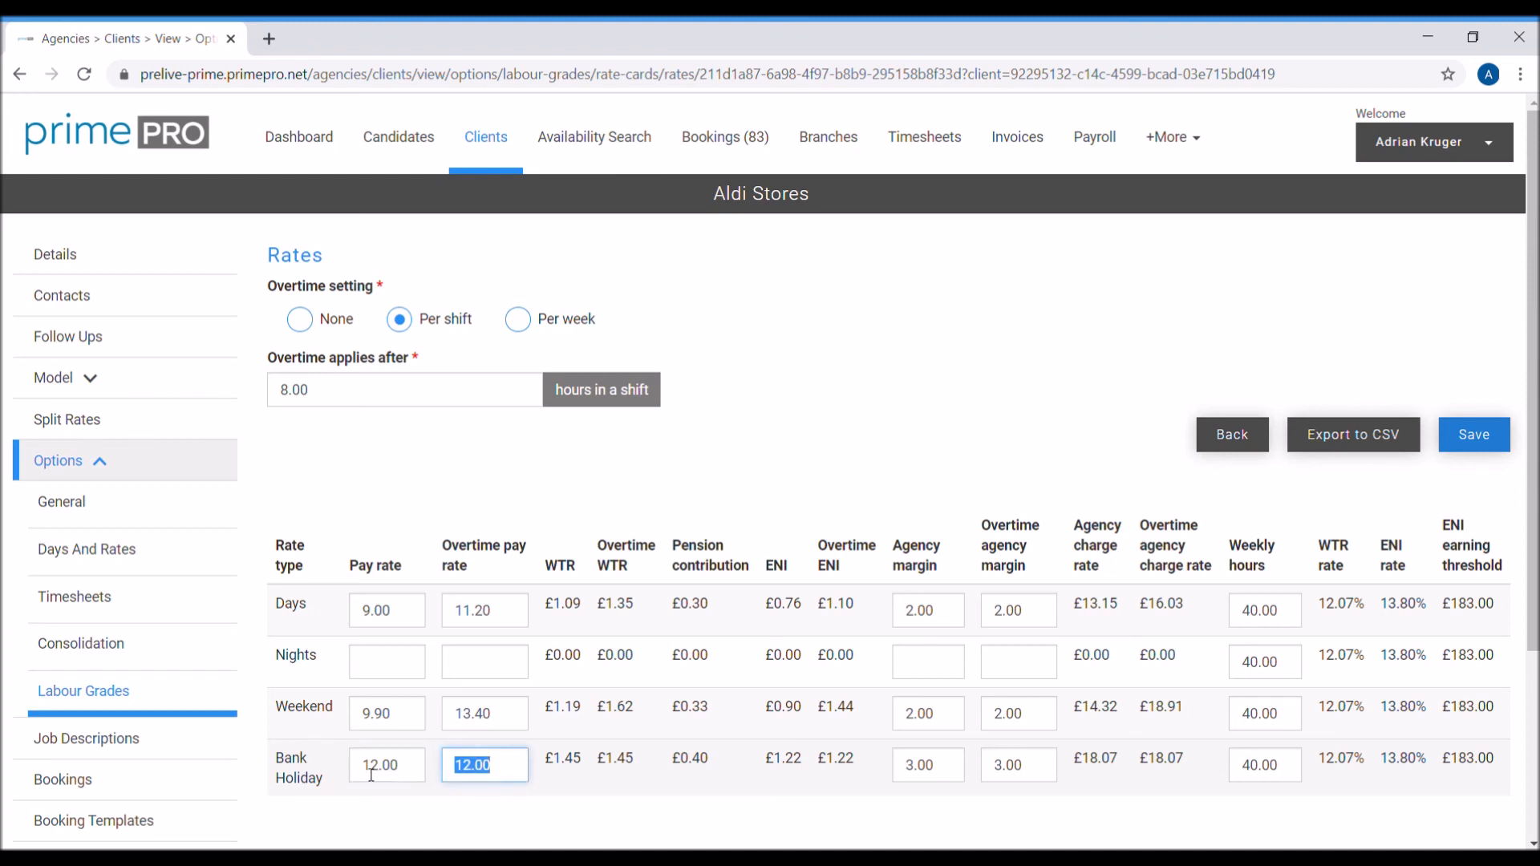
click(424, 773)
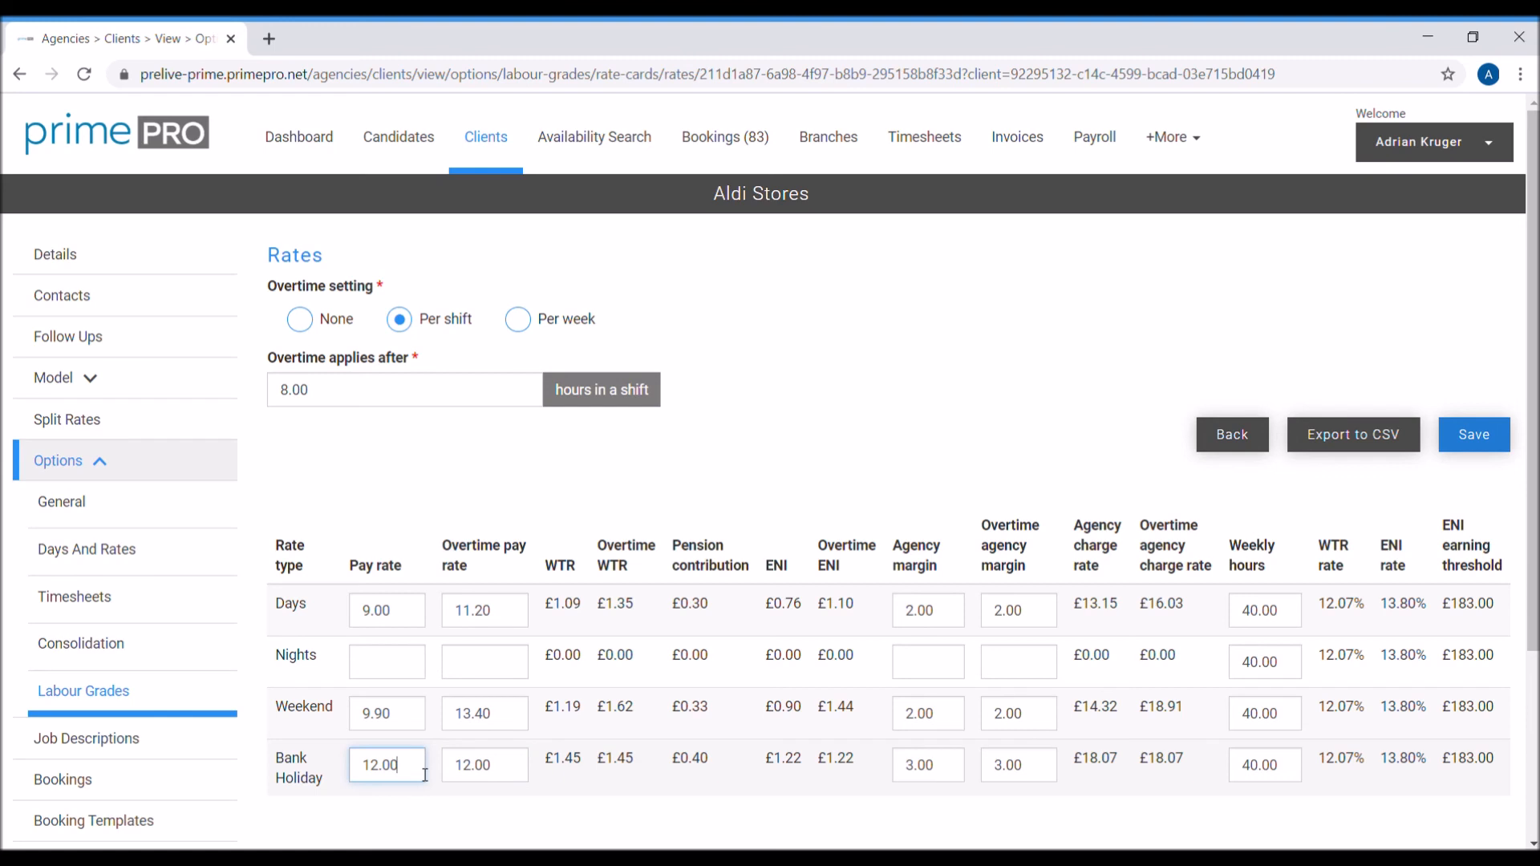
click(1215, 157)
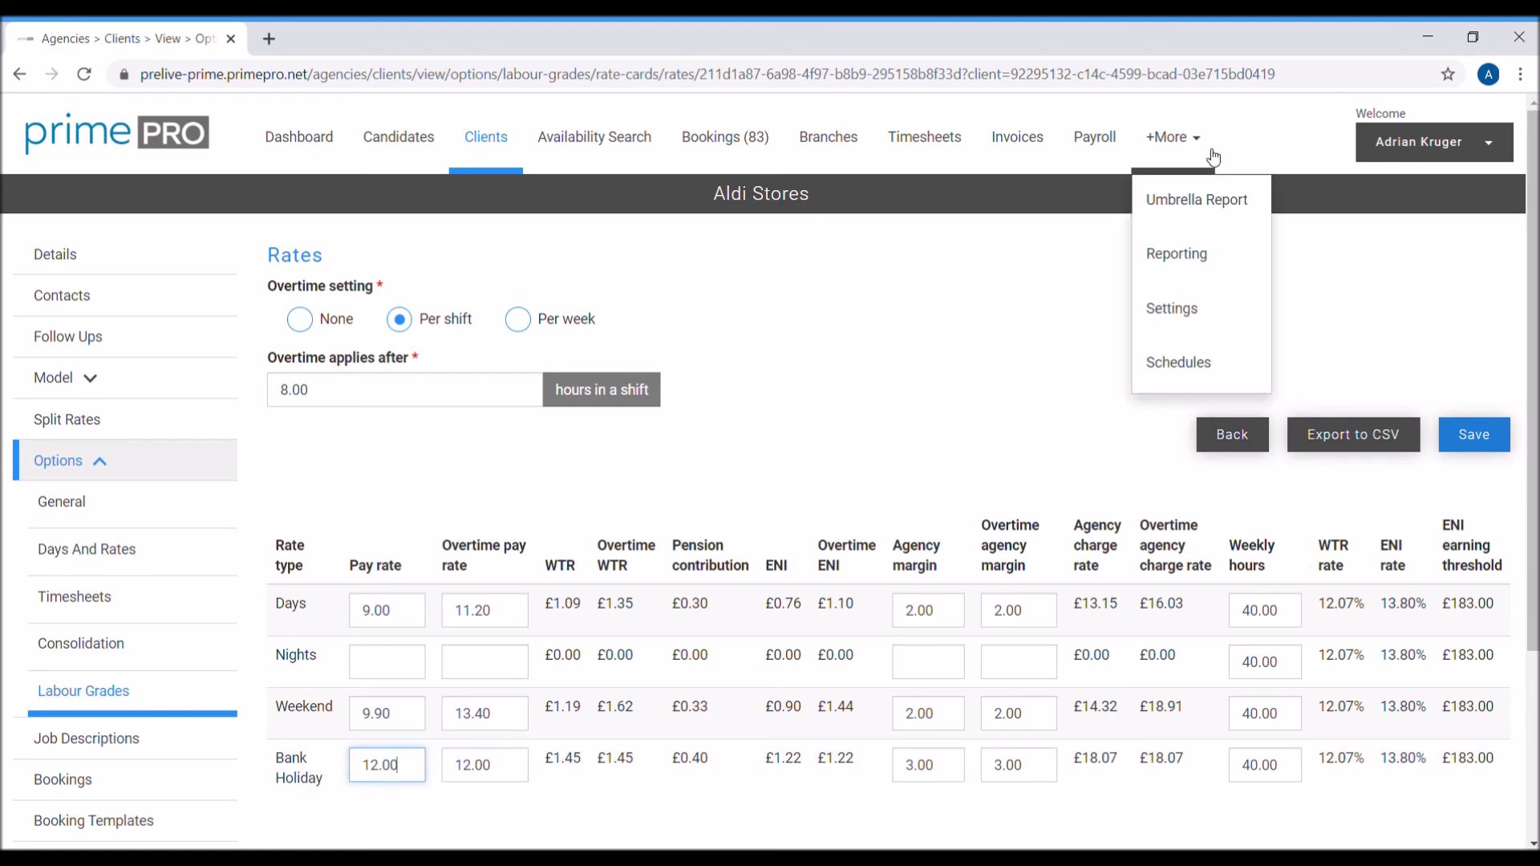
- Review the bank holiday charging on the Operative Days rate cards and the rate labels in the days and rates options
click(151, 703)
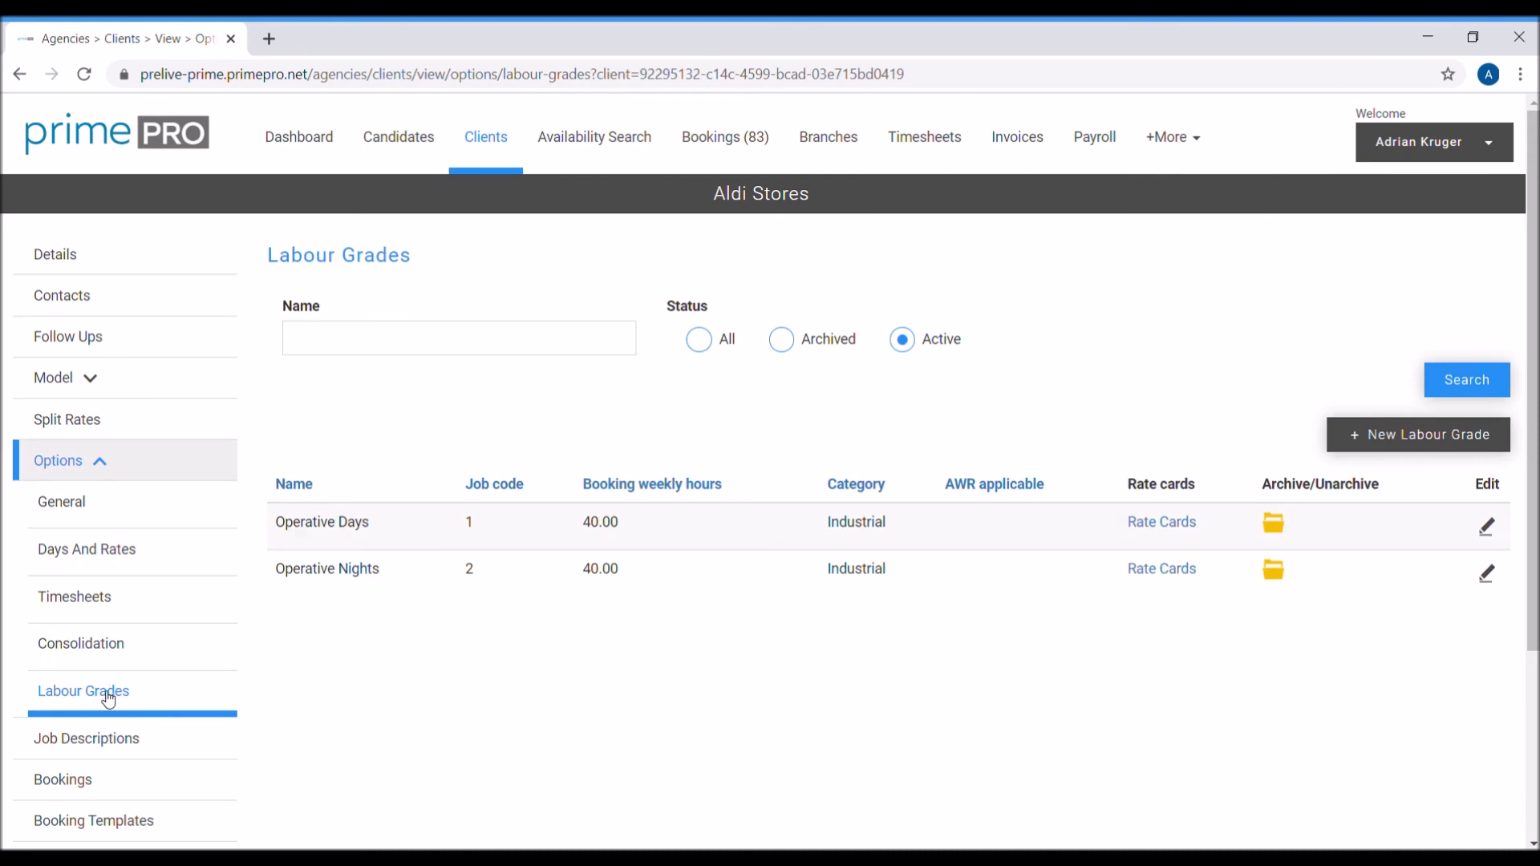
click(1169, 526)
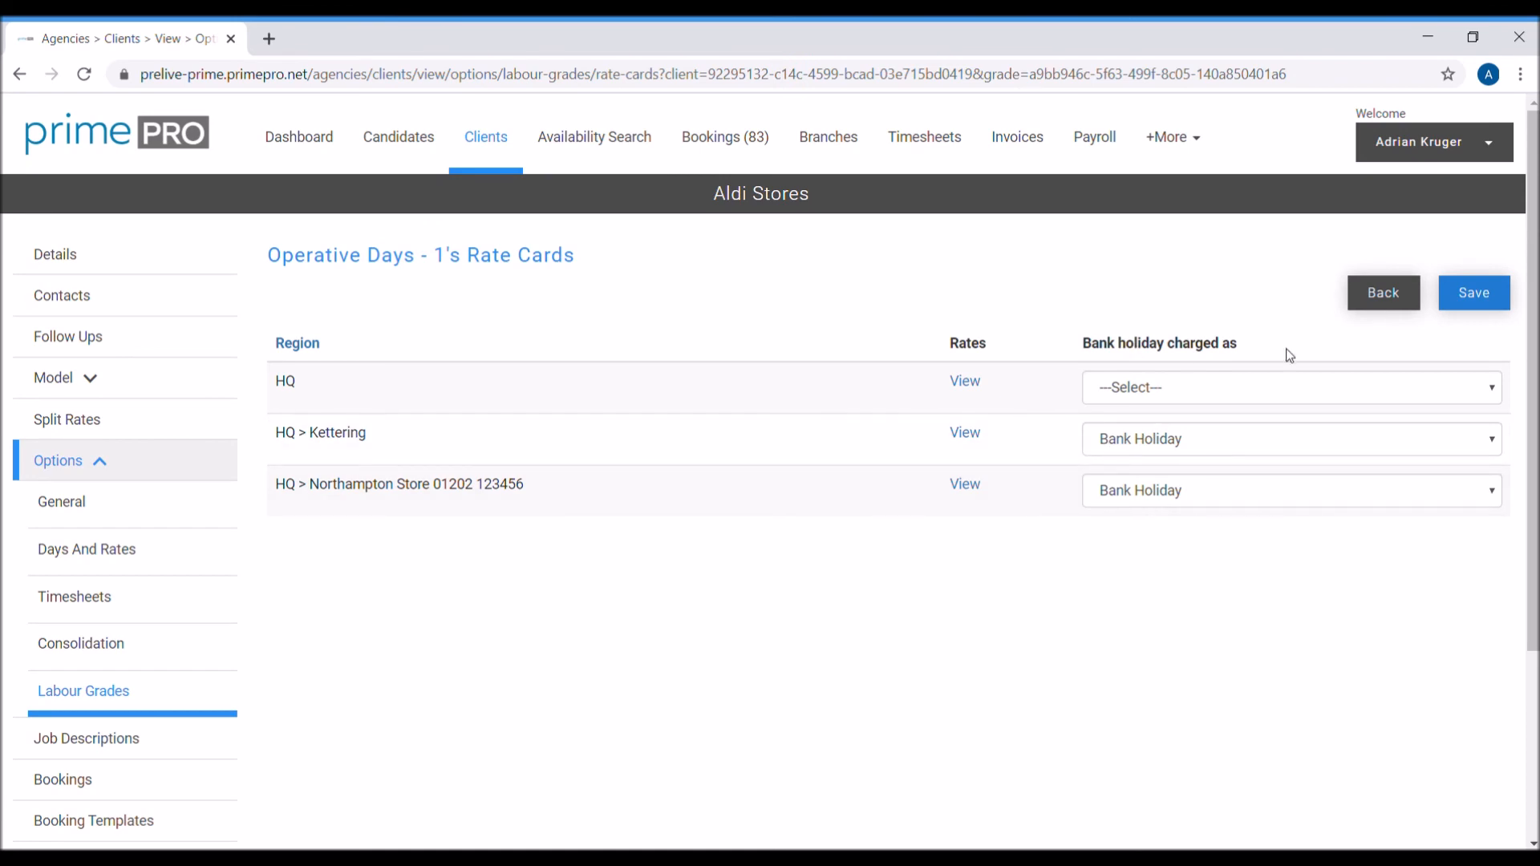
click(120, 560)
scroll(454, 714, down, 3)
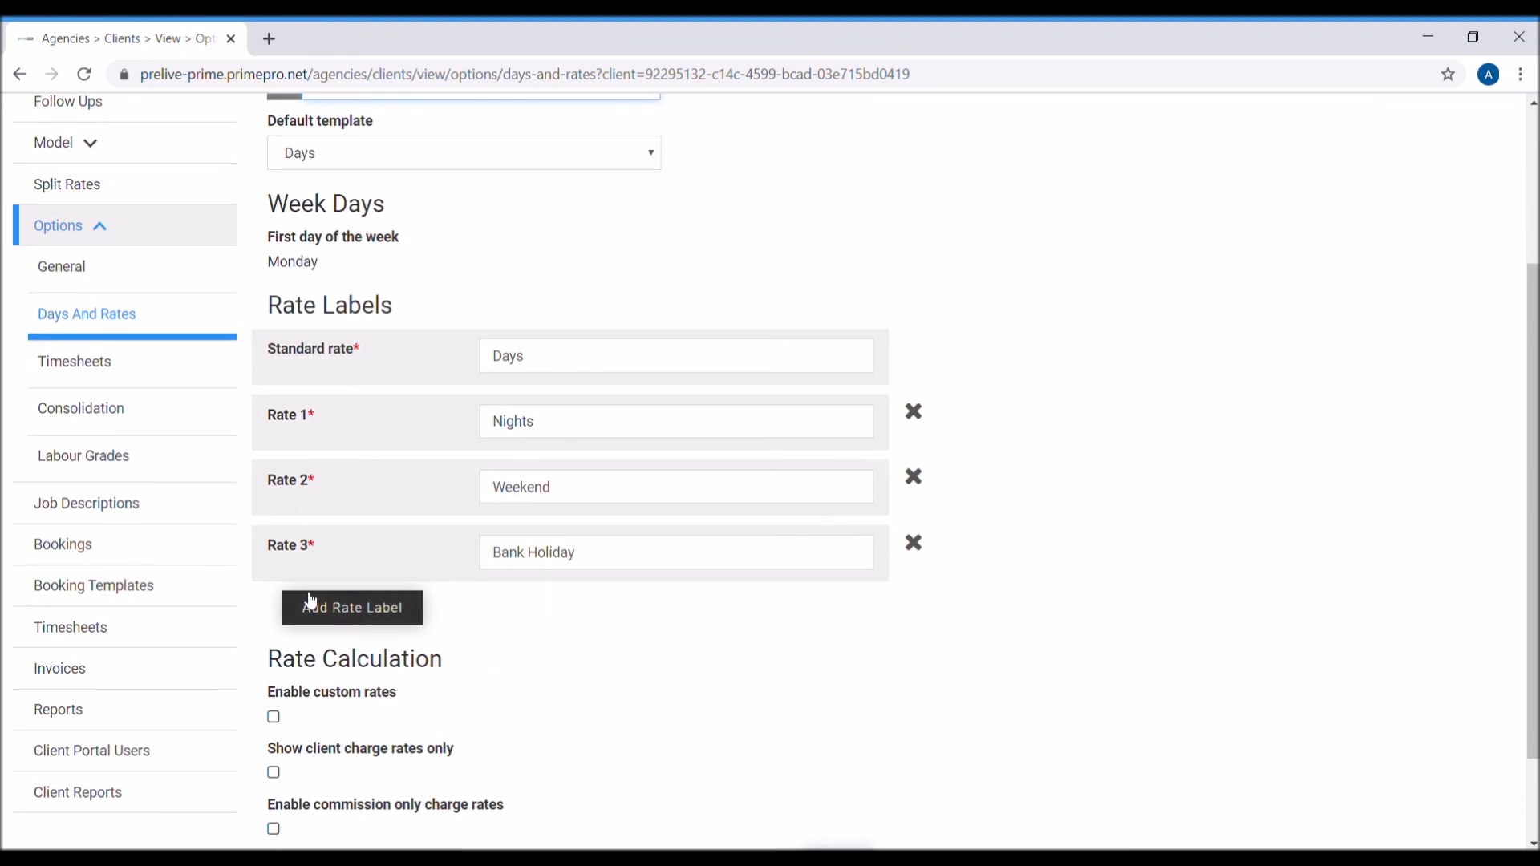
scroll(847, 600, up, 3)
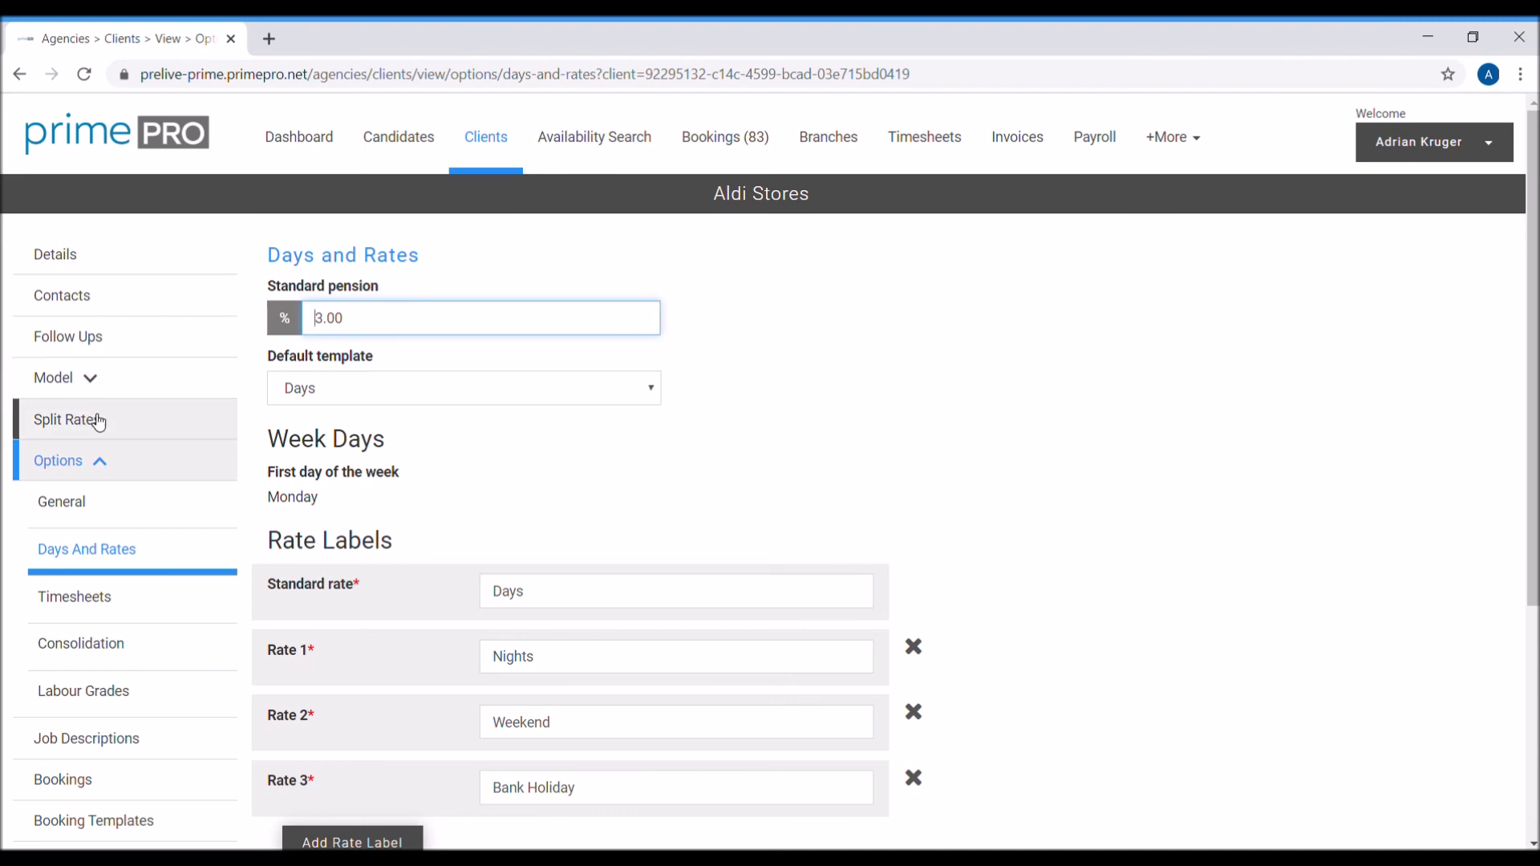
- Review the bank holiday calendars assigned to the Kettering and Northampton Store branches in the client's business units
click(87, 380)
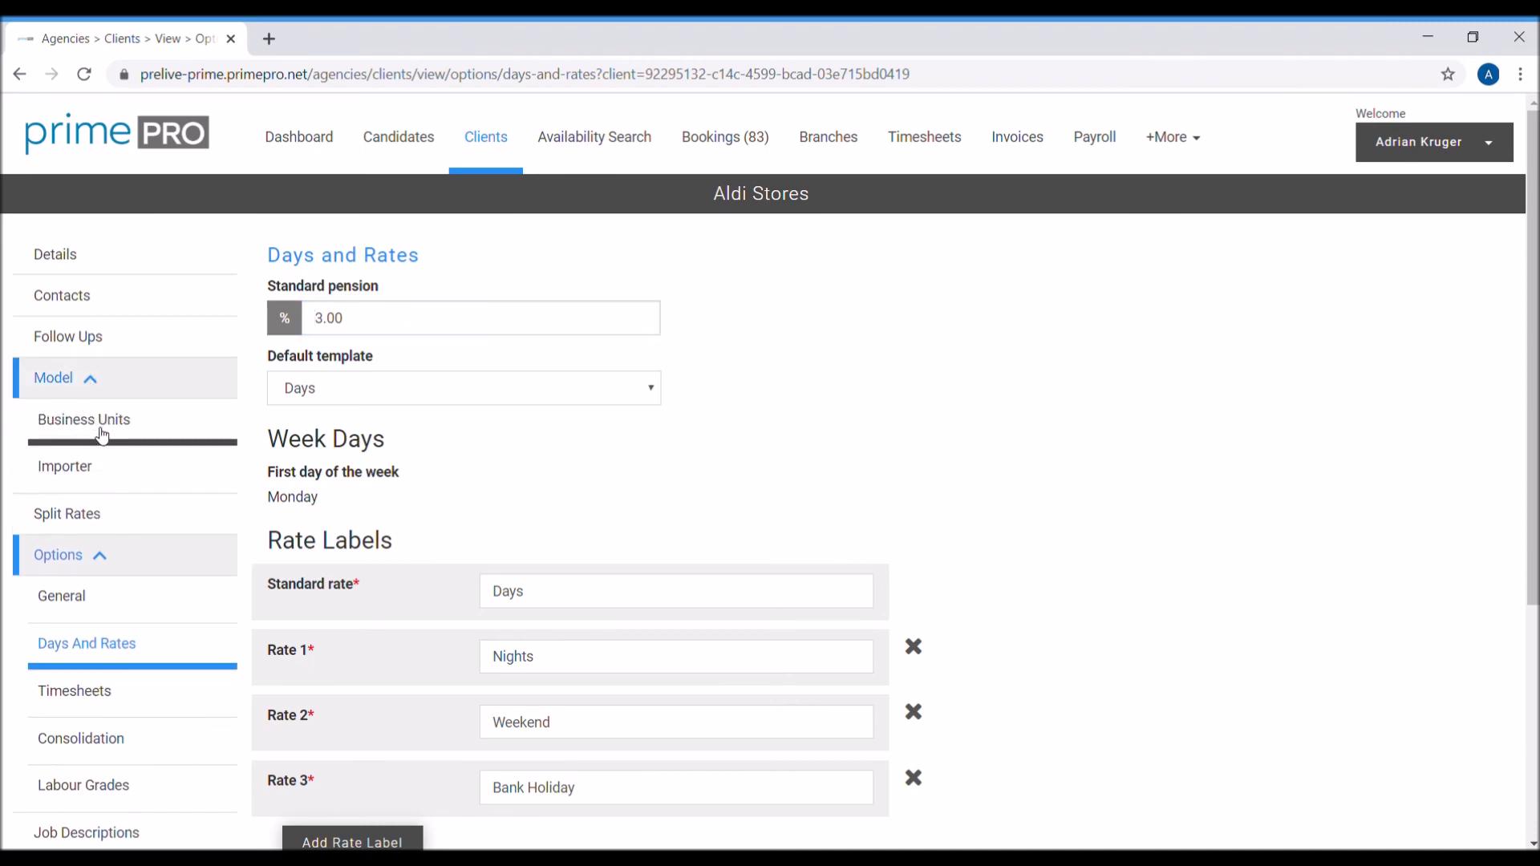
click(102, 436)
drag(1105, 581, 970, 578)
drag(1107, 628, 967, 626)
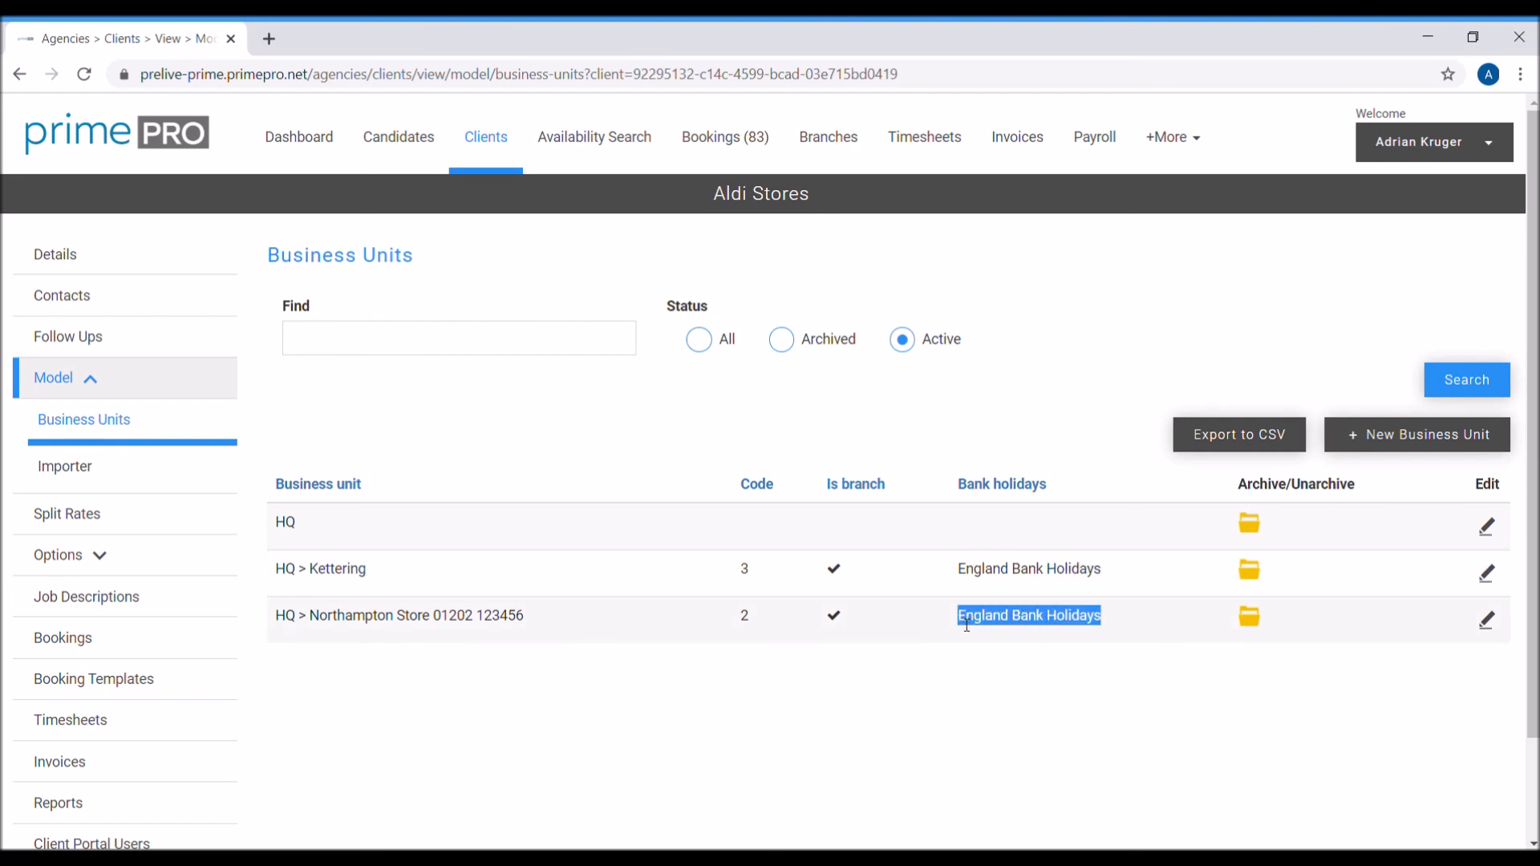
drag(1130, 577, 898, 568)
click(1081, 624)
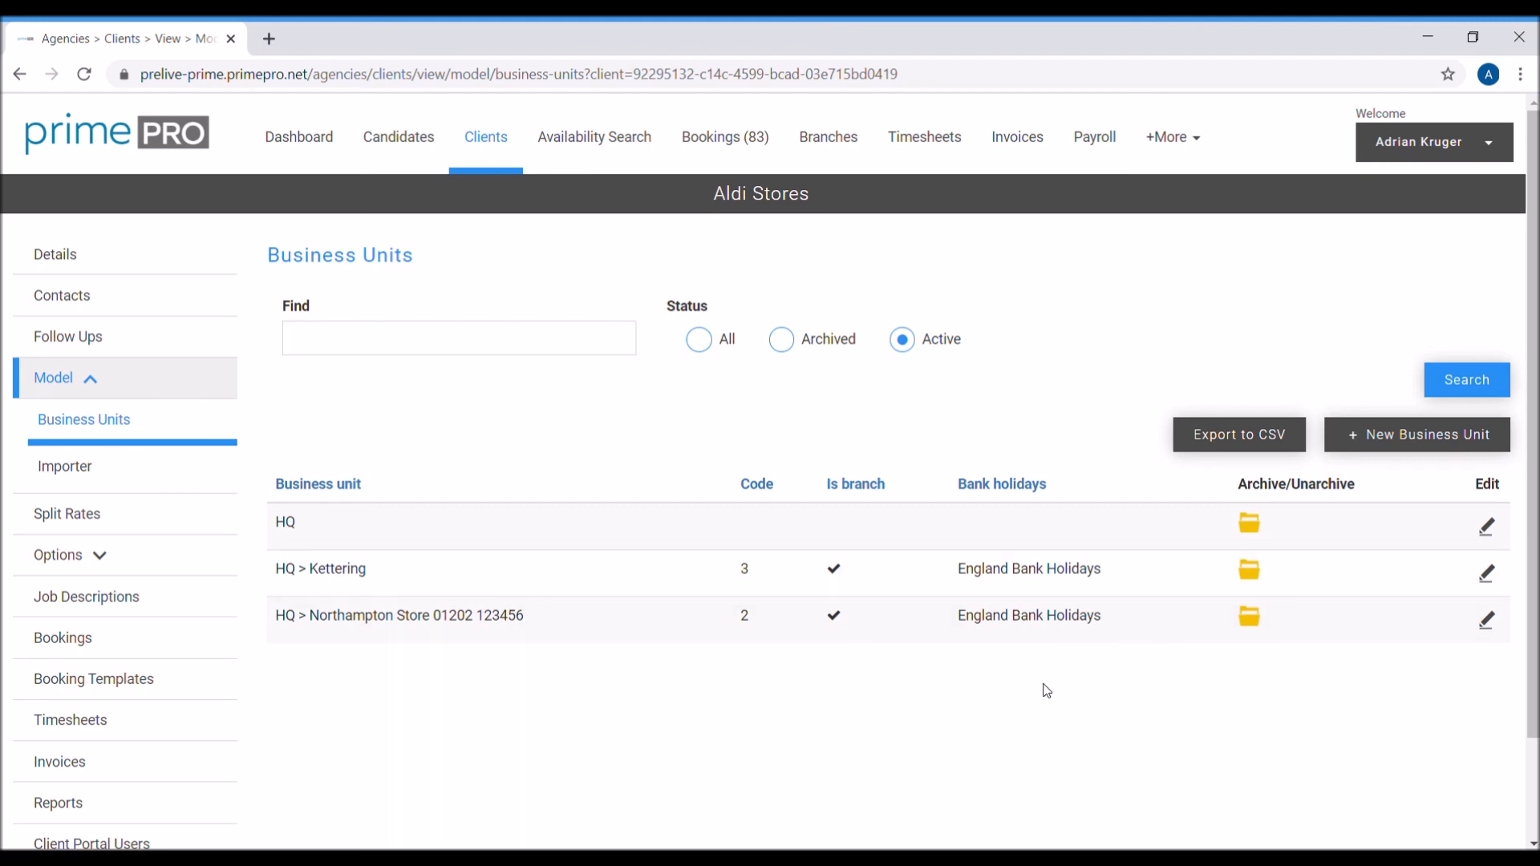
drag(1122, 628, 981, 634)
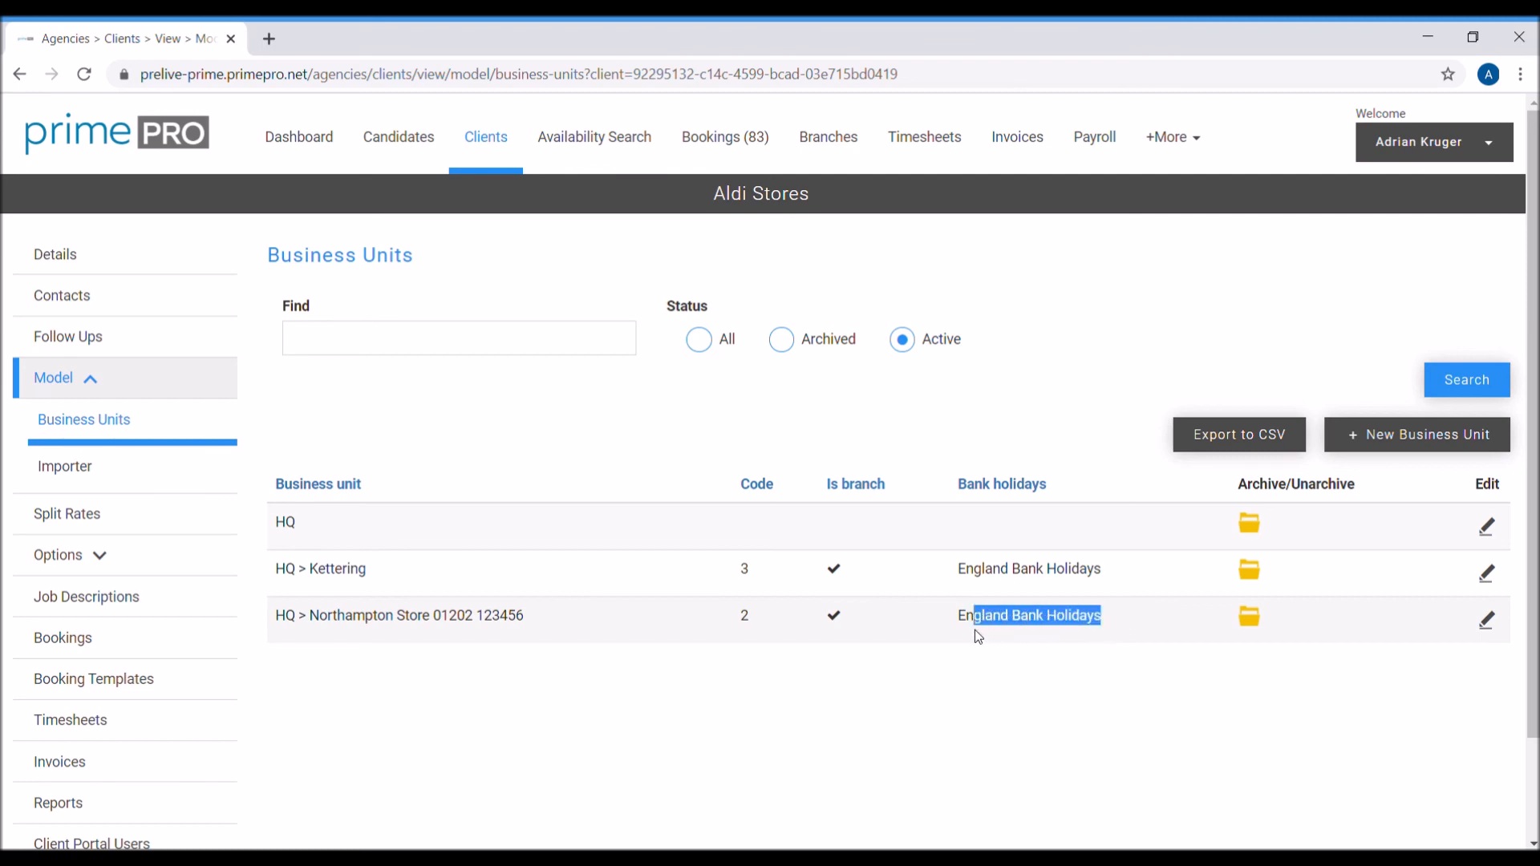
click(946, 673)
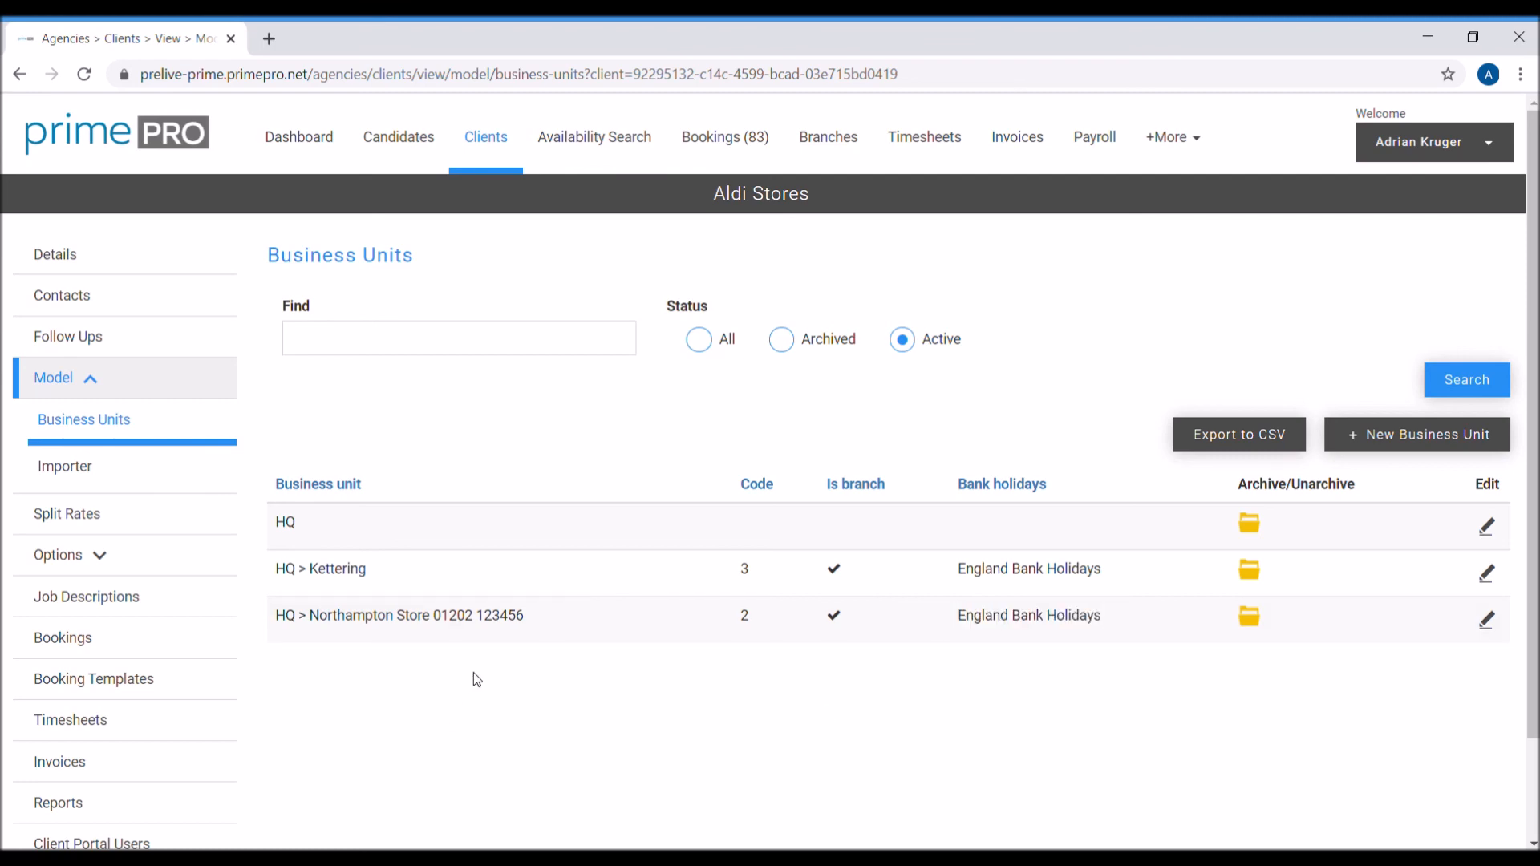
drag(1122, 629, 959, 659)
click(961, 666)
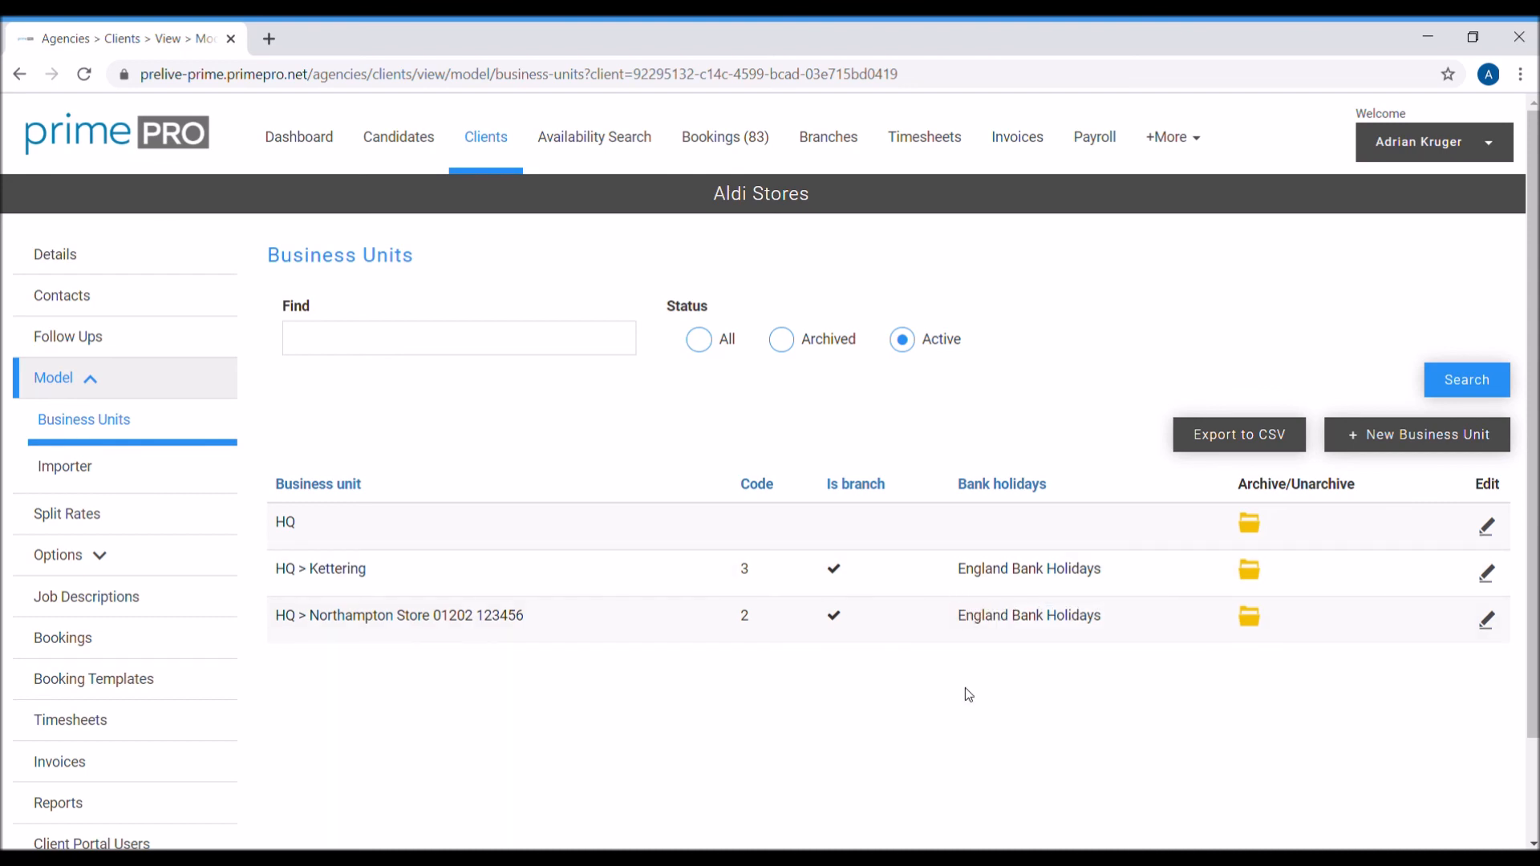